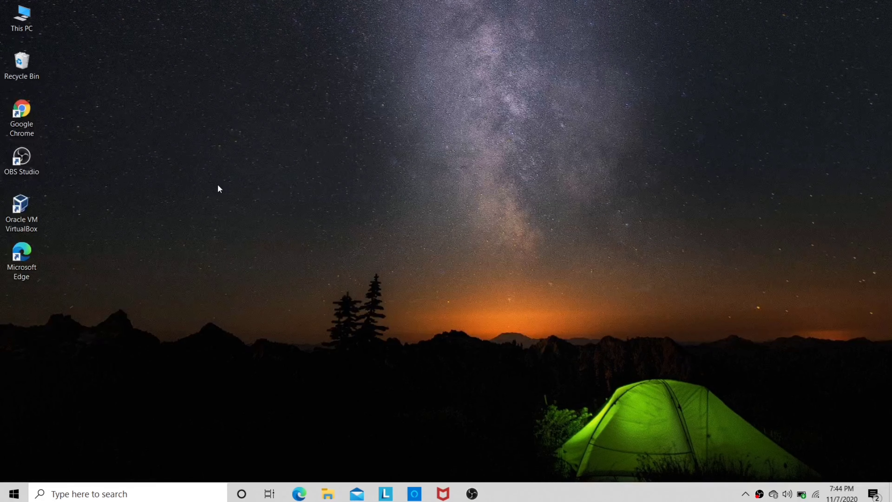
Step: Open Oracle VM VirtualBox, dismiss the new-version notice and minimize the manager
double_click(28, 208)
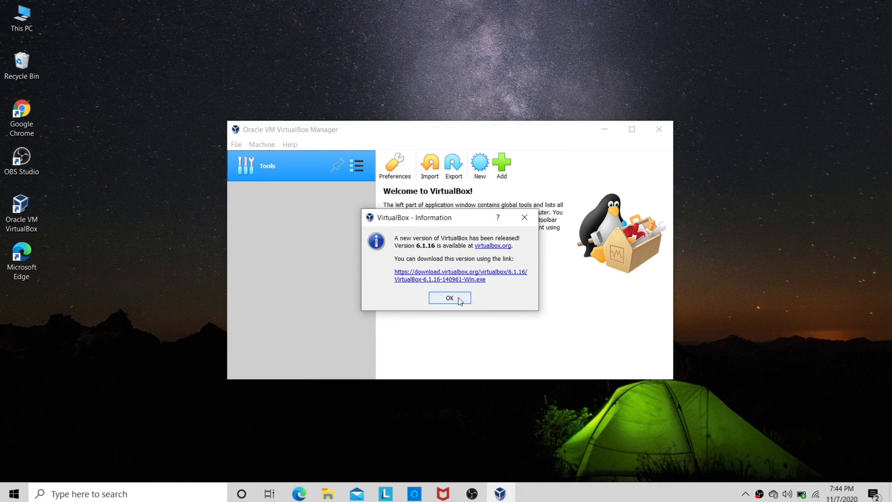
left_click(453, 298)
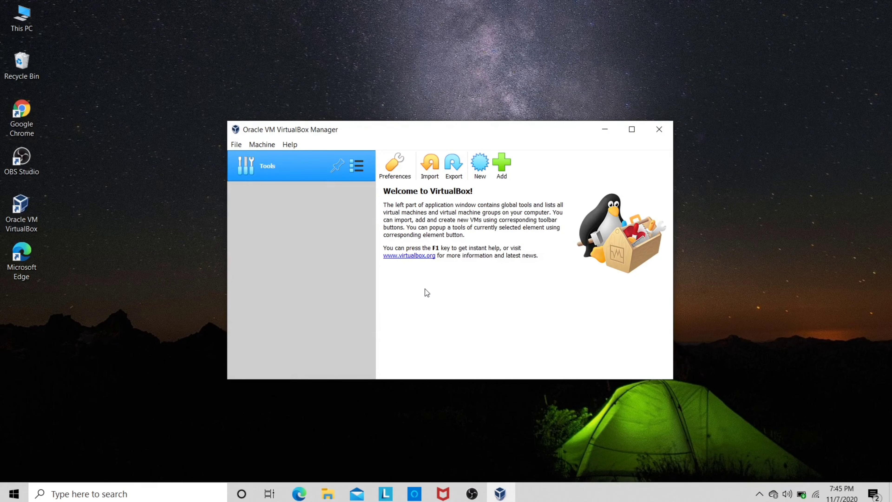
left_click(604, 129)
Step: Open Google Chrome and search the web for "kali linux"
double_click(27, 115)
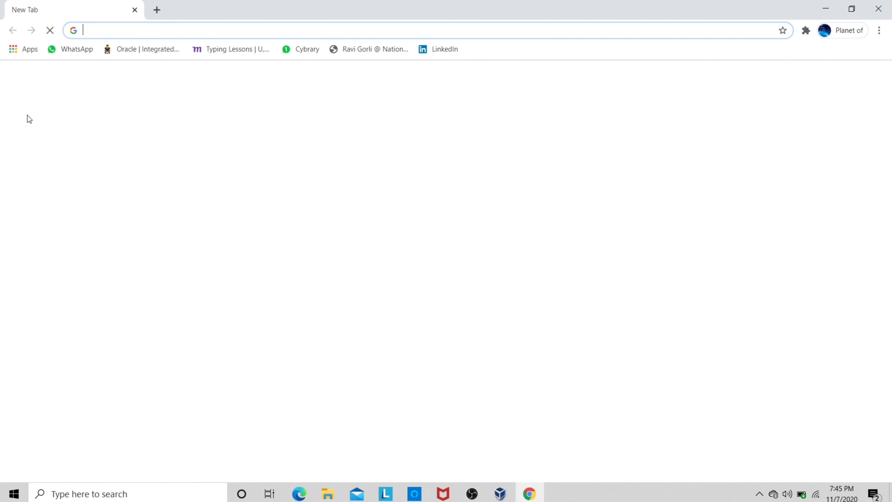
left_click(115, 31)
type("kali linux")
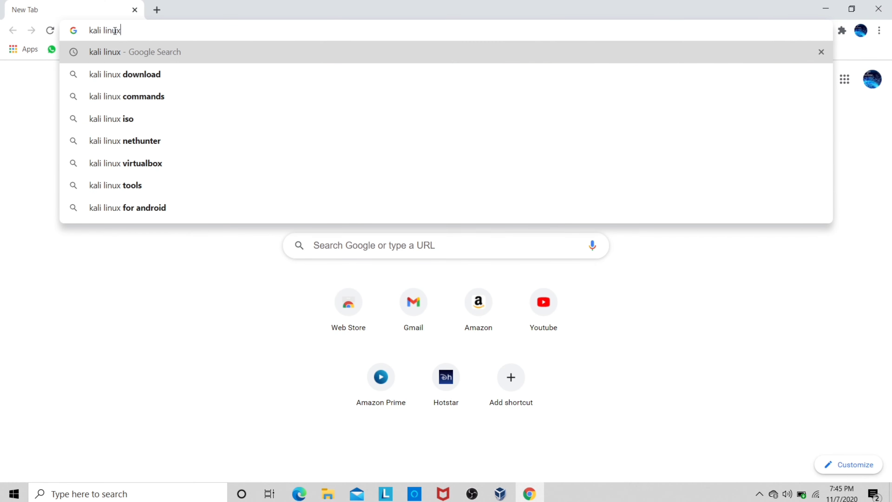
key("Return")
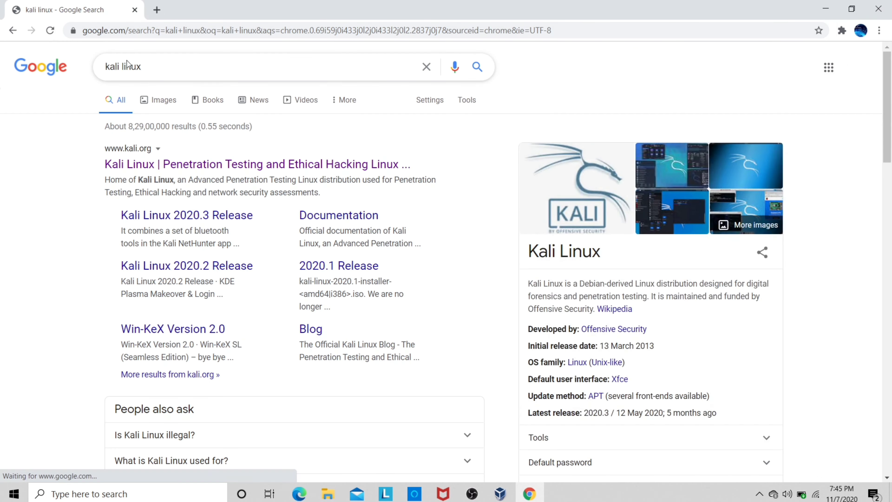
Step: Open the official kali.org site from the search results and go to its Download Kali Linux page
left_click_drag(168, 147, 153, 142)
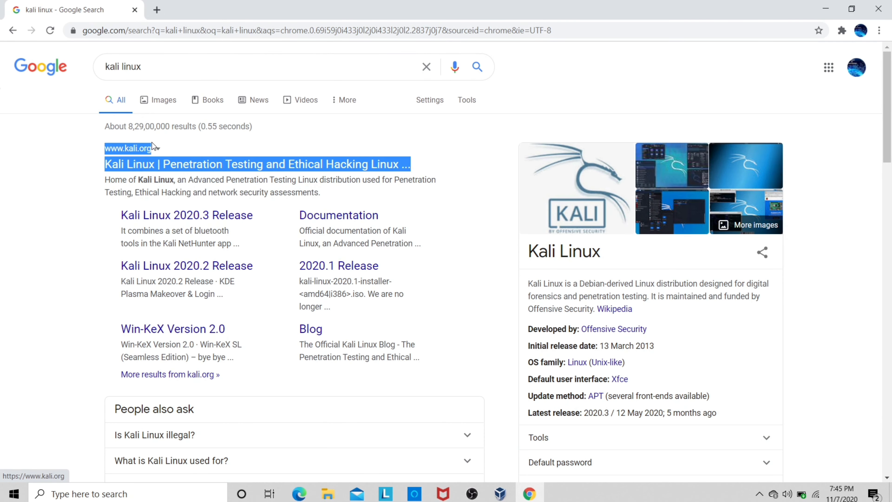
left_click(64, 195)
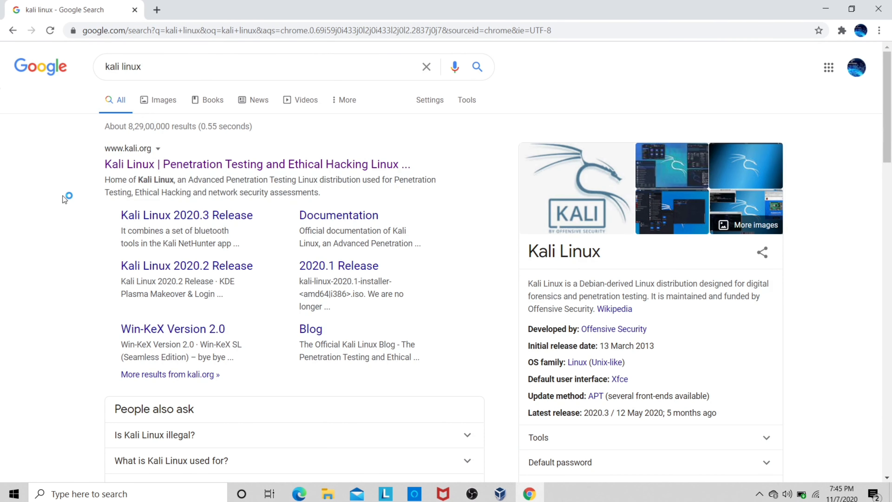
left_click(168, 164)
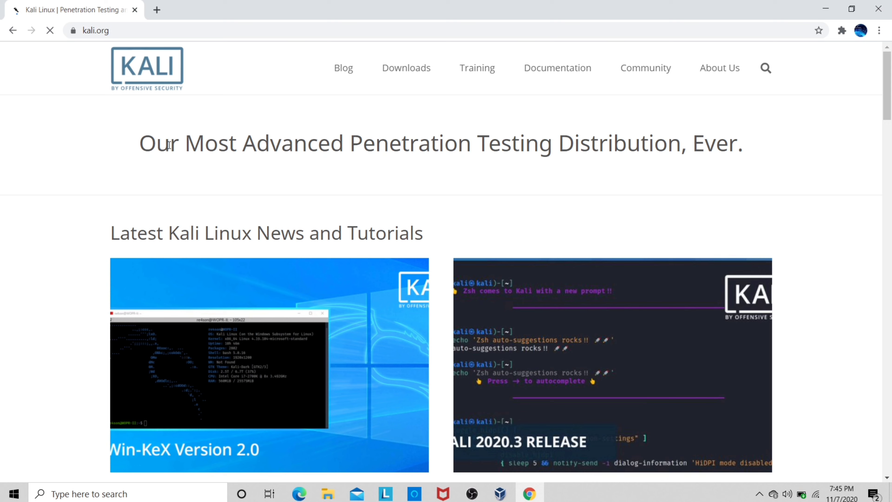
mouse_move(411, 68)
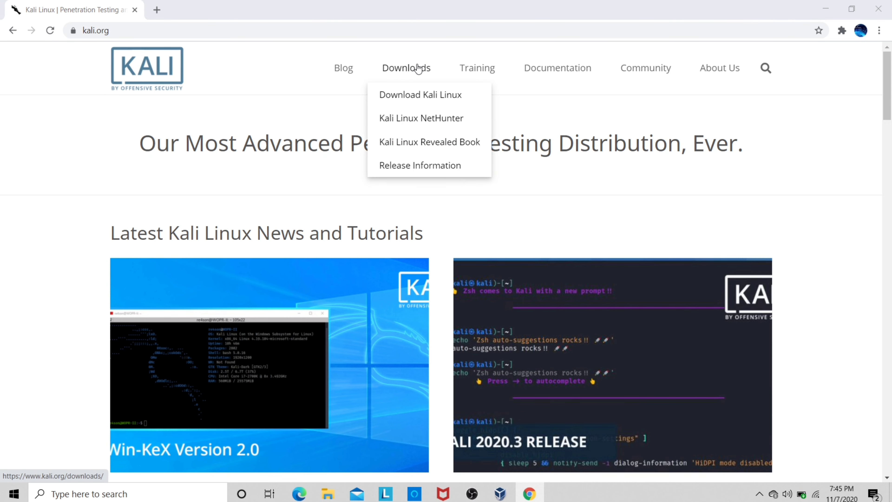
left_click(413, 94)
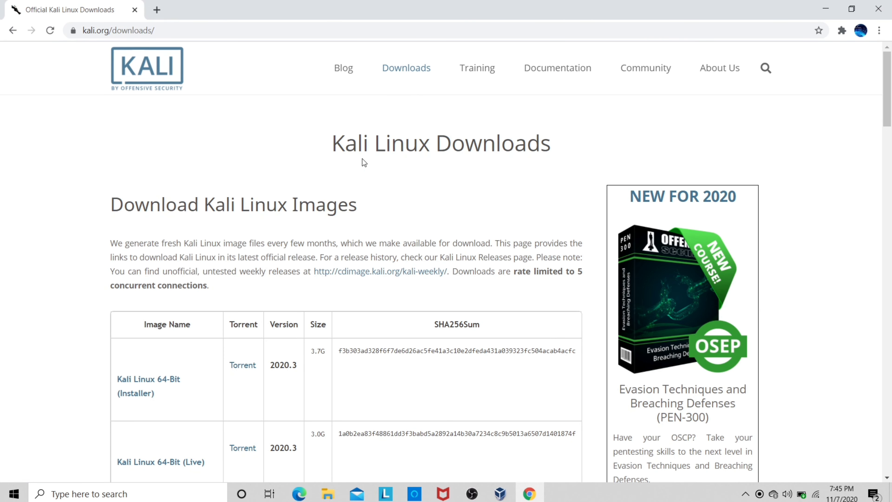
Step: Review the list of available images and download the Kali Linux 64-Bit (Installer) ISO
scroll(399, 269, "down", 3)
scroll(399, 267, "up", 1)
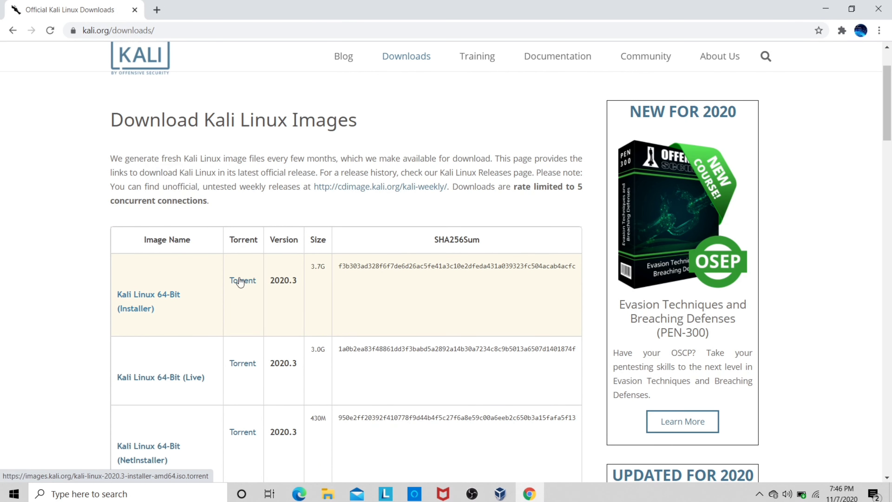
scroll(301, 275, "down", 2)
scroll(245, 276, "down", 3)
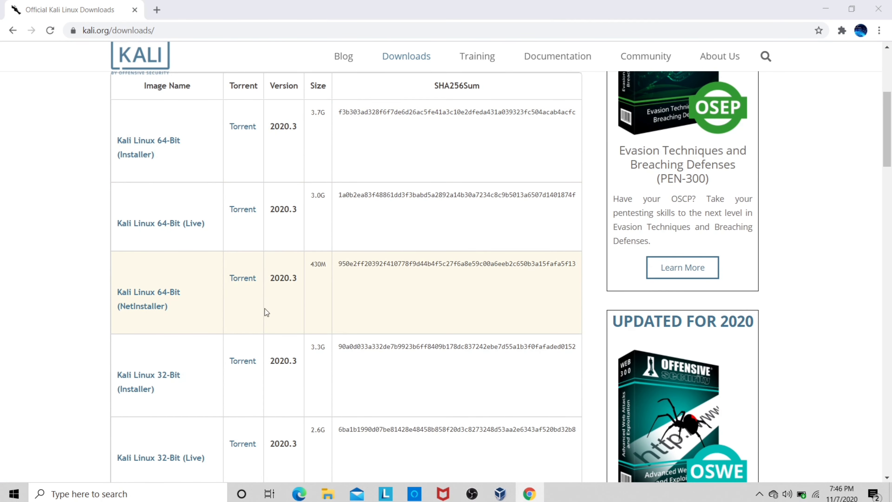
scroll(260, 327, "down", 7)
scroll(254, 341, "up", 10)
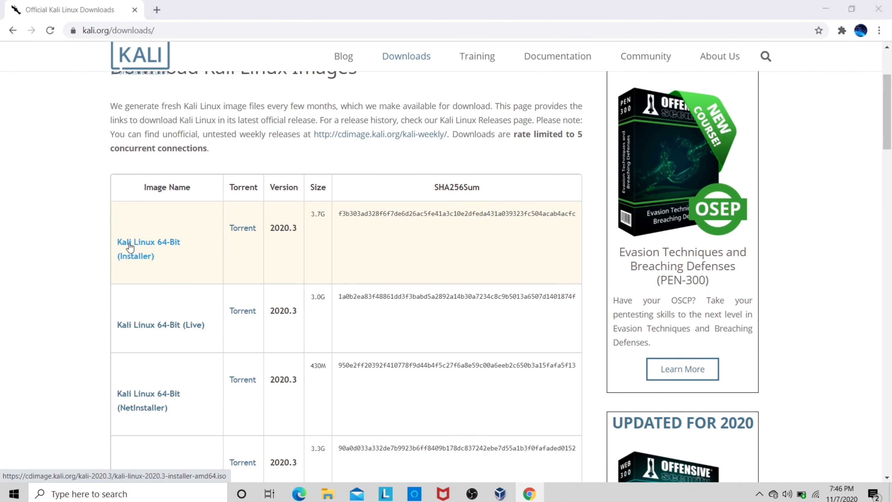
left_click_drag(117, 244, 157, 257)
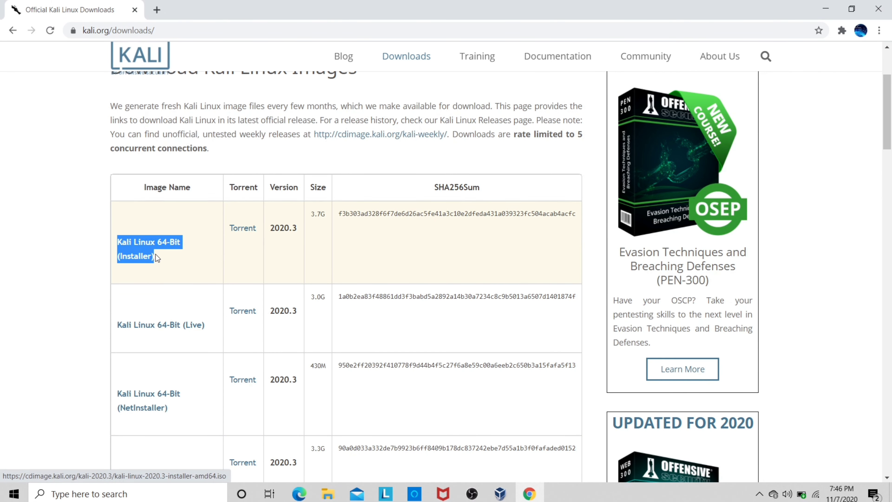
left_click(147, 242)
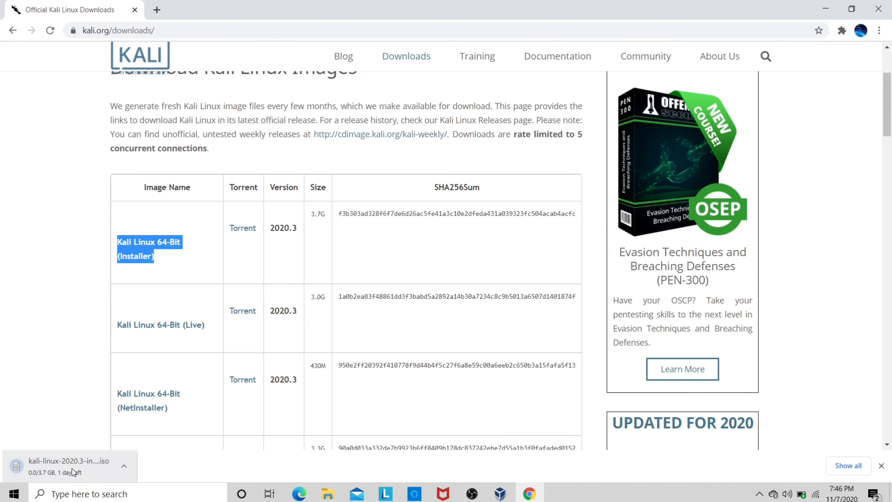
mouse_move(474, 494)
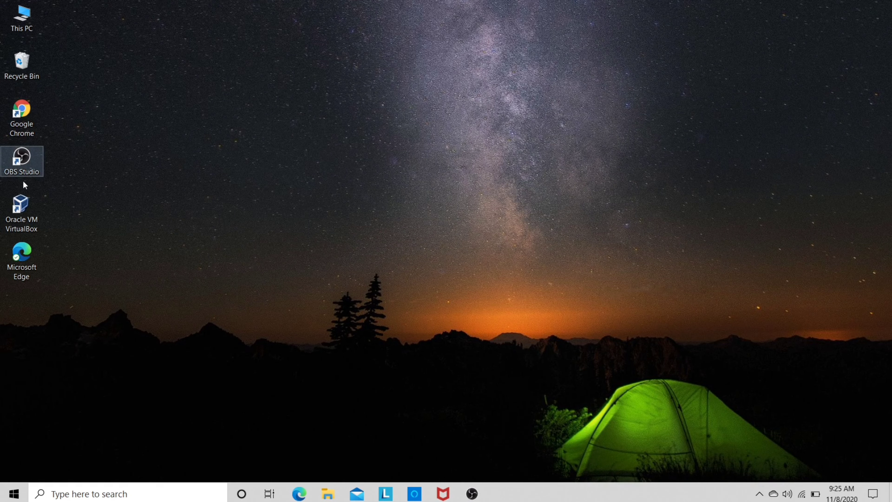
Step: Launch Oracle VM VirtualBox and start creating a new virtual machine named "kali linux"
double_click(28, 218)
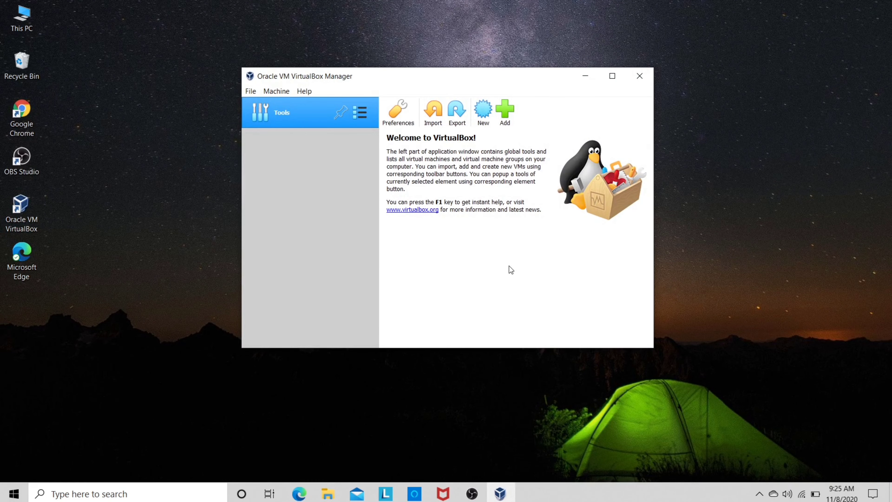
left_click(483, 110)
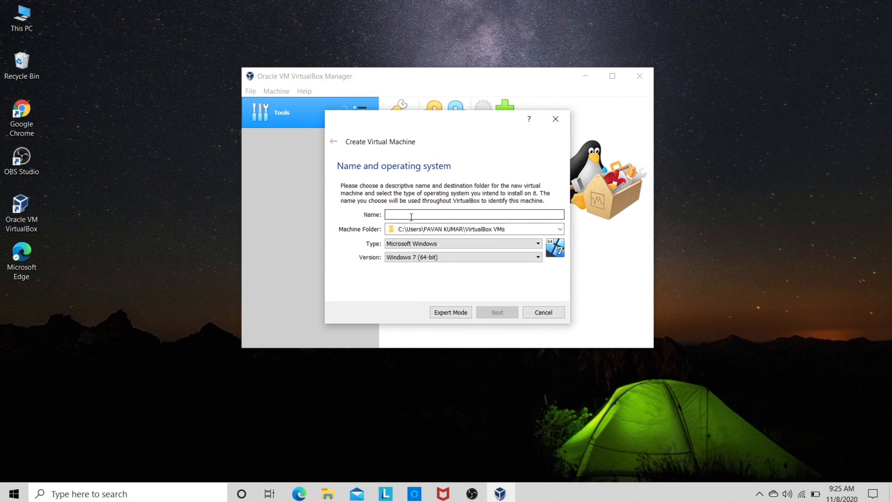
type("kali")
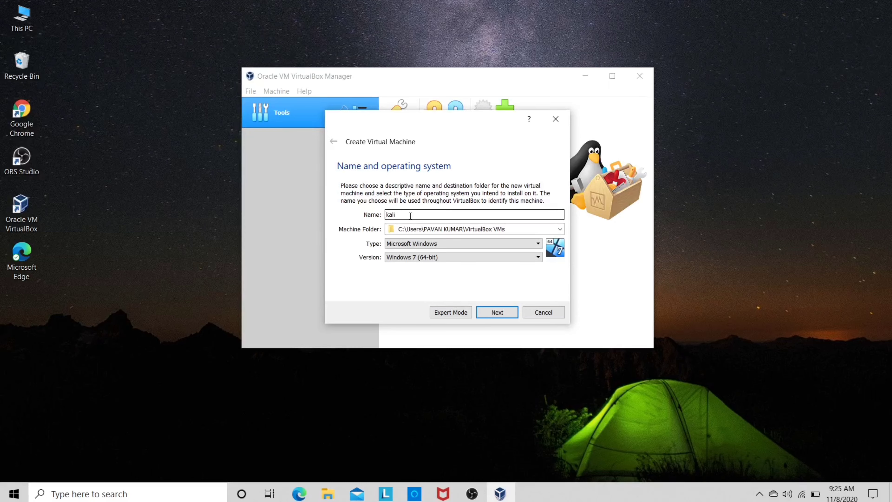
type(" linux")
Step: Set the new machine's operating system type to Linux and its version to Debian (64-bit), and continue to the memory size
left_click(399, 244)
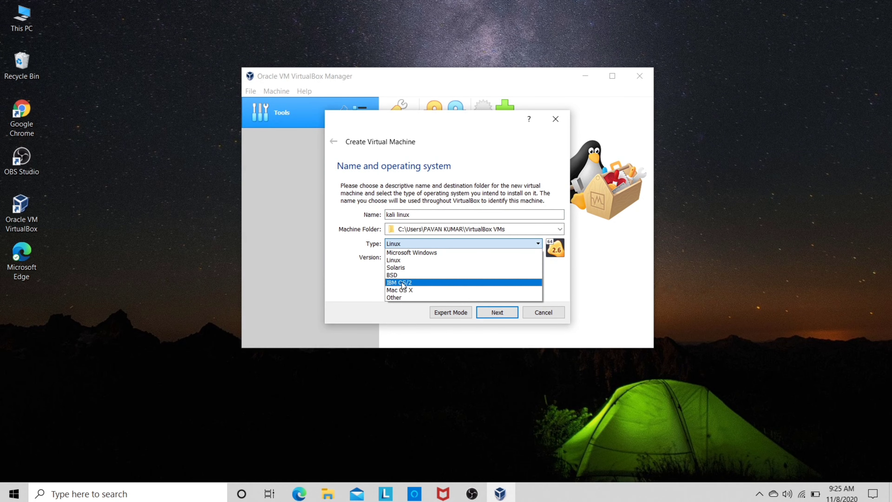
left_click(398, 266)
left_click(399, 257)
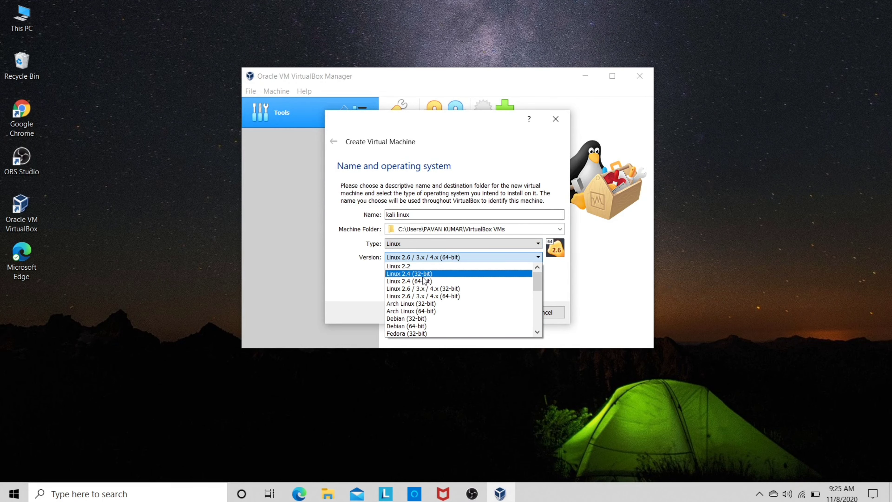
left_click(420, 326)
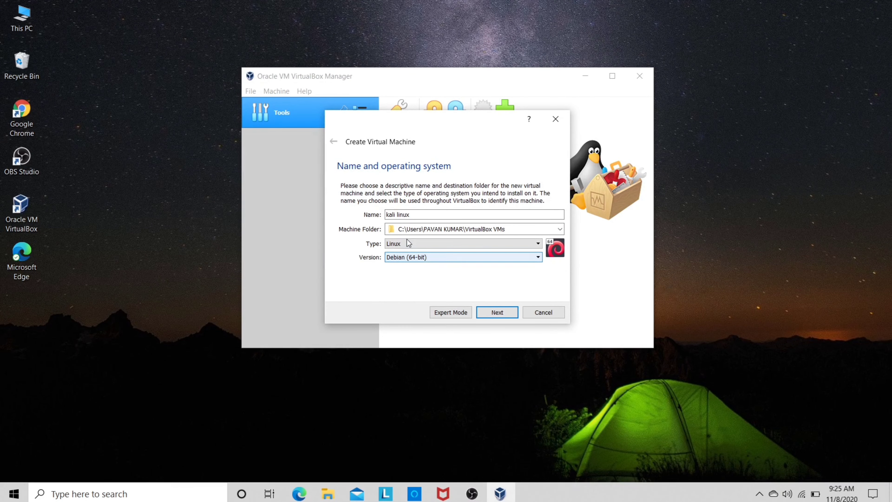
left_click(498, 312)
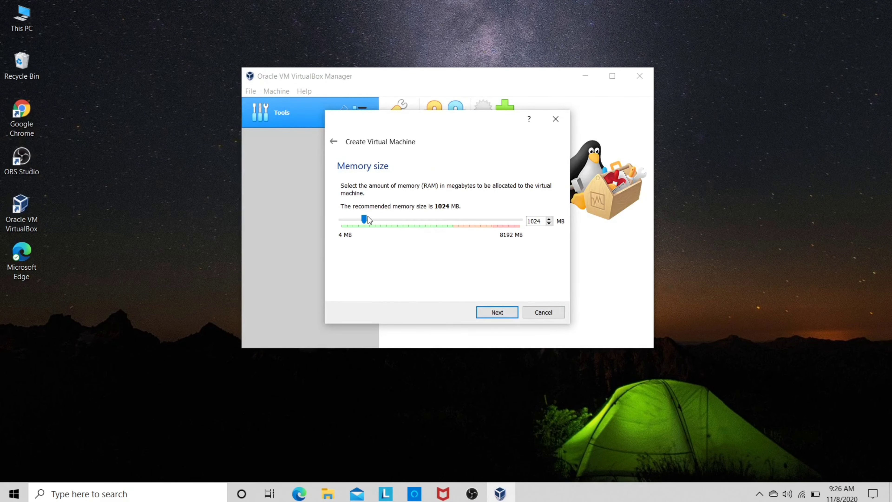
Step: Allocate 3083 MB of memory and create the machine with a new dynamically allocated virtual hard disk of about 20 GB
left_click_drag(380, 222, 412, 226)
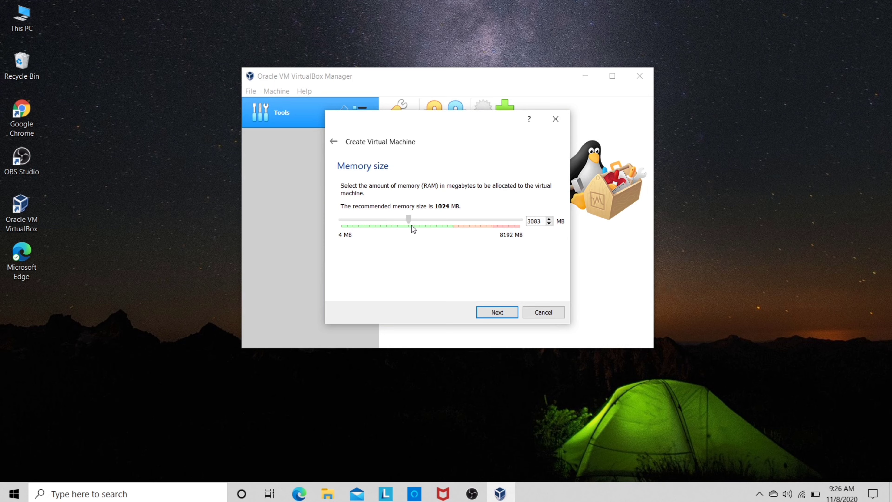
left_click(487, 308)
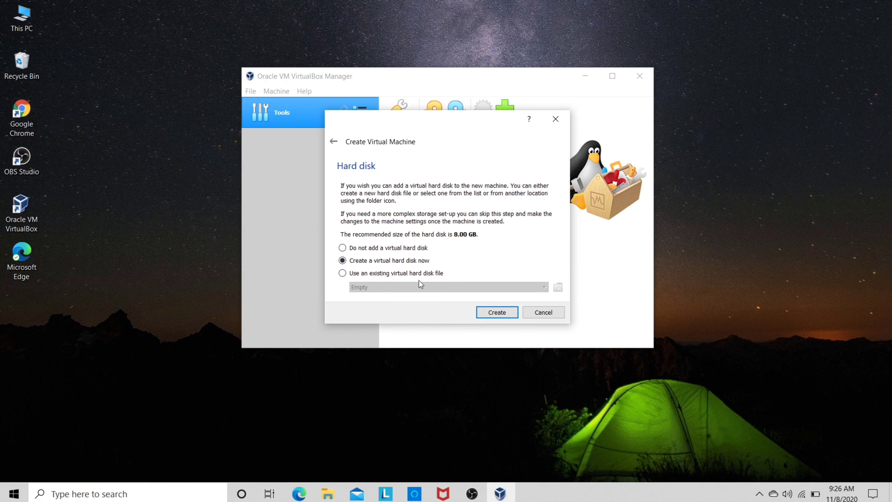
left_click(499, 311)
left_click(496, 329)
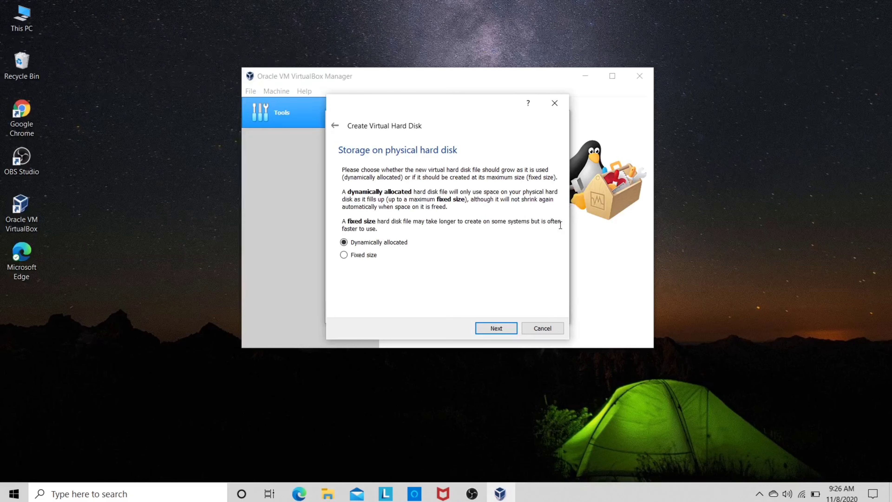
left_click(488, 328)
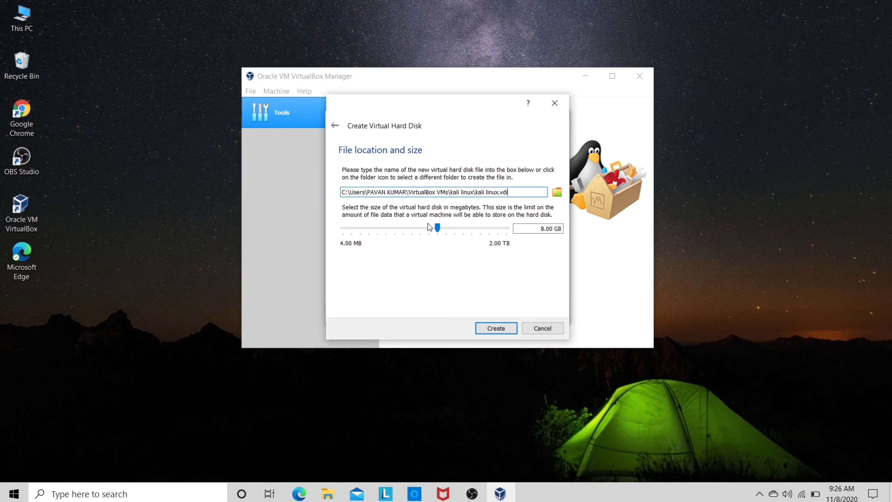
left_click_drag(436, 226, 447, 227)
left_click(490, 323)
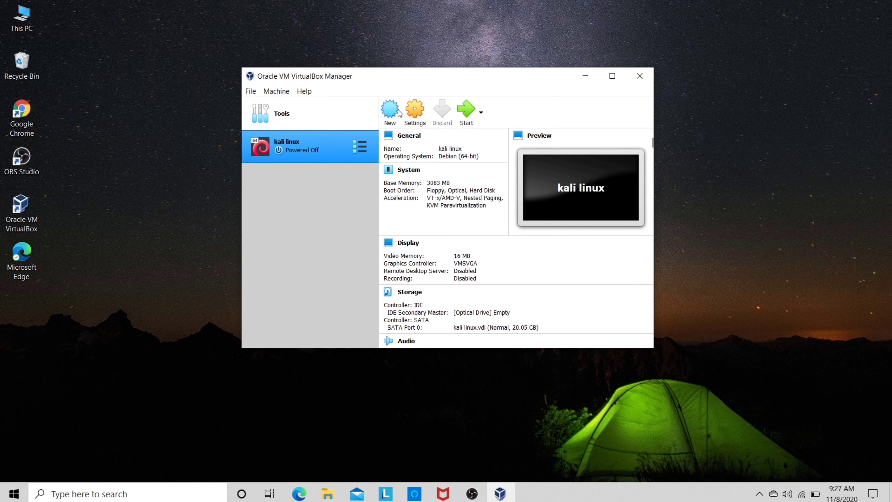
Step: In the kali linux machine's general settings, set both Shared Clipboard and Drag'n'Drop to Bidirectional
left_click(415, 112)
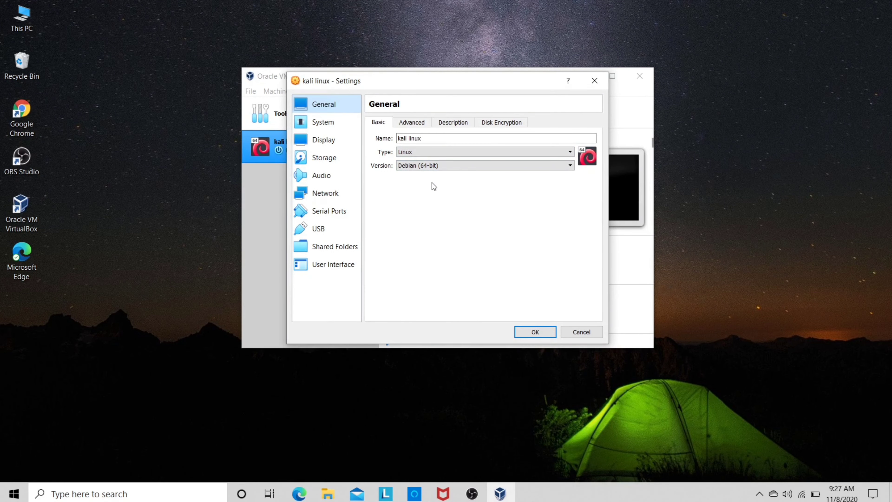
left_click(412, 122)
left_click(448, 153)
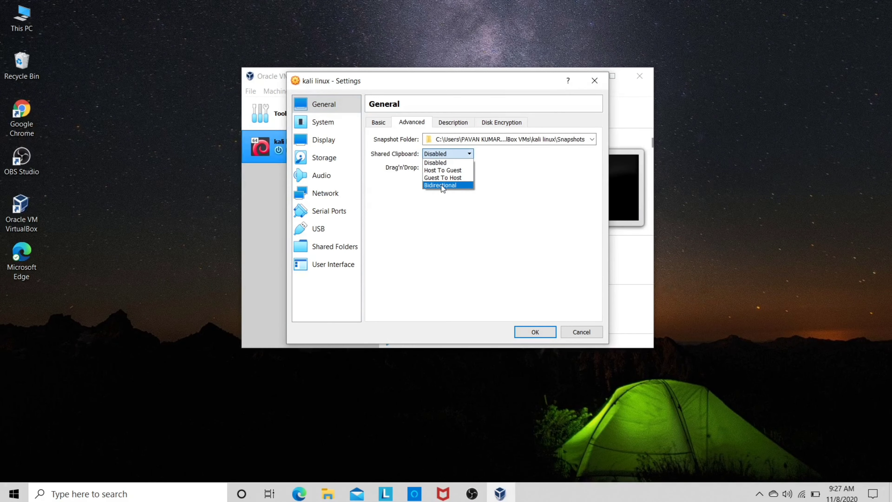
left_click(442, 186)
left_click(443, 167)
left_click(446, 198)
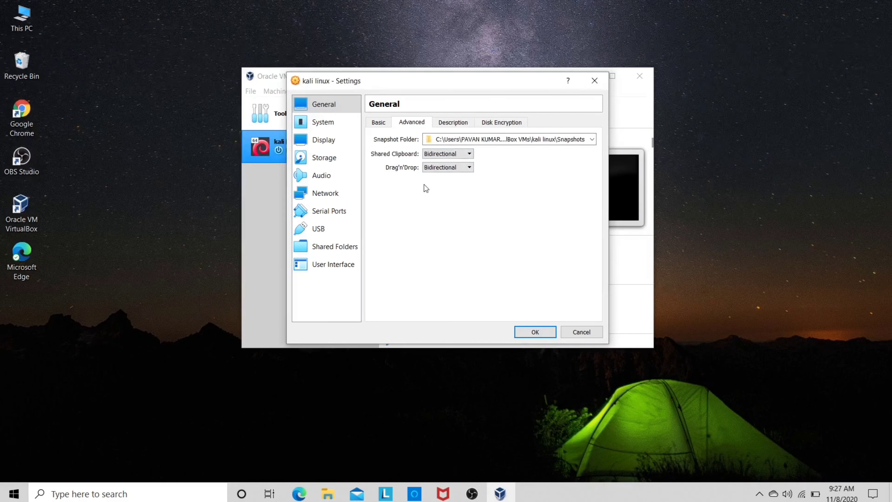
left_click(468, 121)
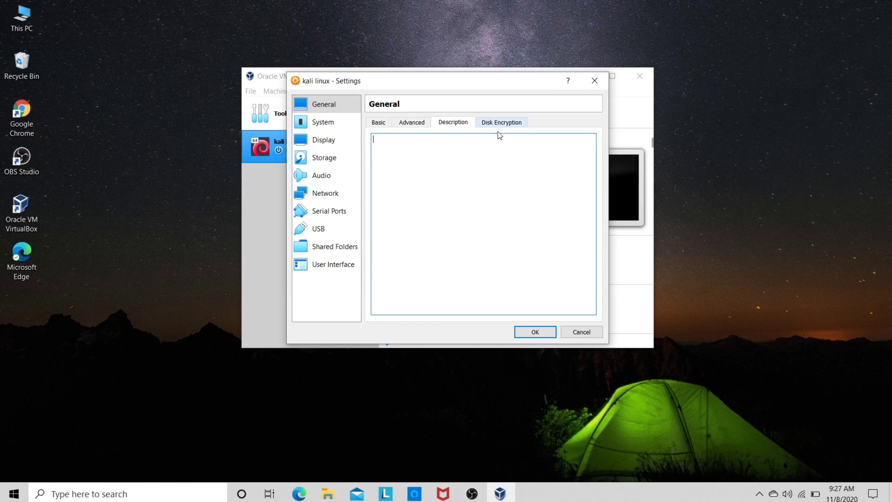
Step: Increase the number of processors assigned to the kali linux machine in its system settings
left_click(316, 123)
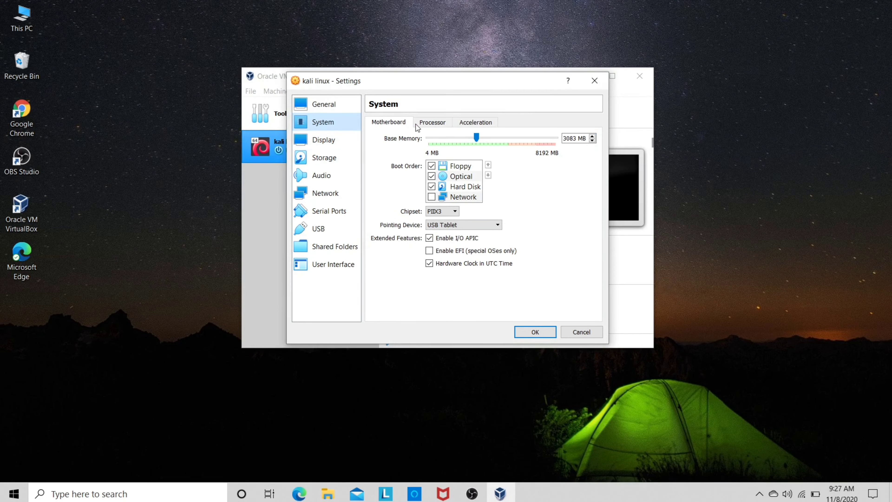
left_click(433, 125)
left_click(593, 136)
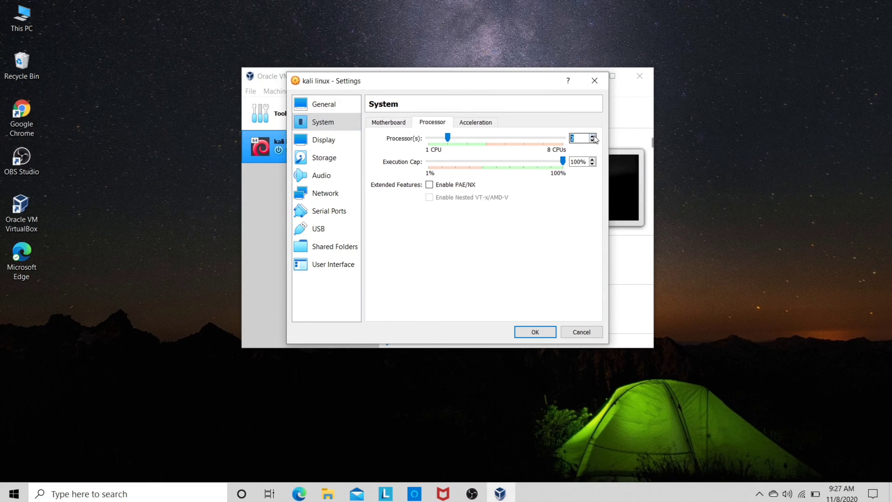
left_click(593, 136)
Step: In the kali linux machine's storage settings, load kali-linux-2020.3-installer-amd64 into the empty optical drive and save the settings
left_click(341, 142)
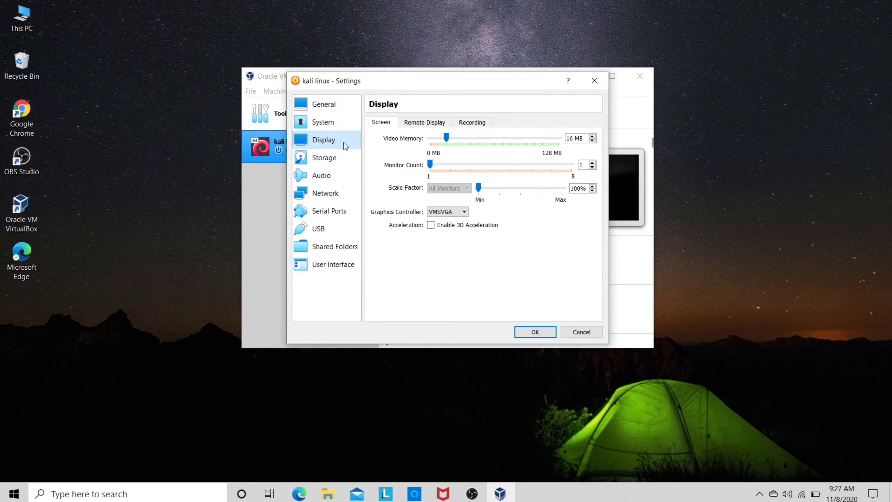
left_click(336, 163)
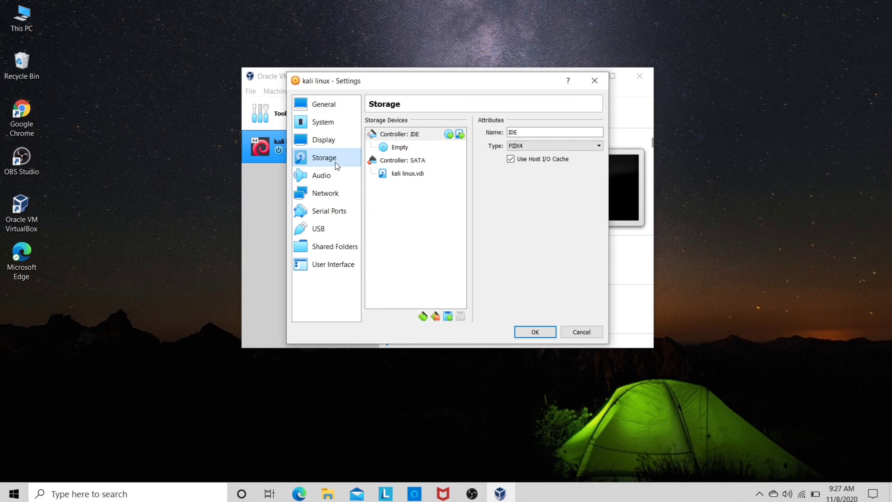
left_click(409, 148)
left_click(597, 133)
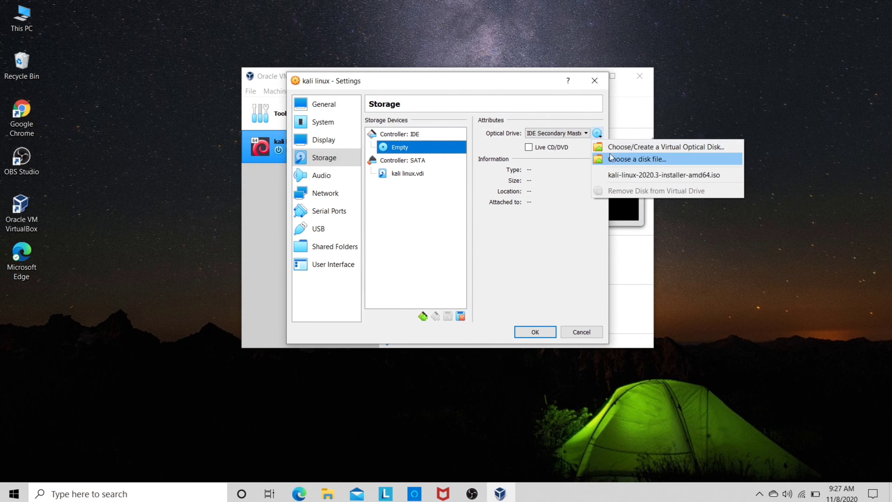
left_click(611, 158)
left_click(469, 191)
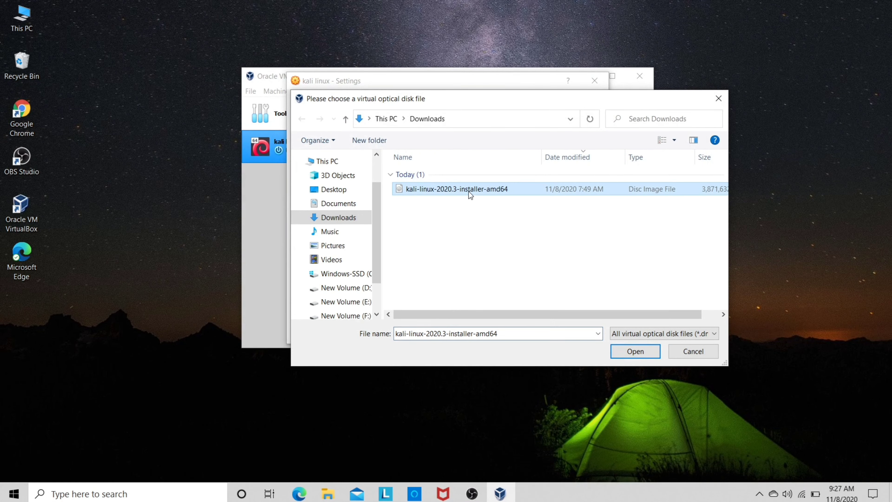
left_click(630, 351)
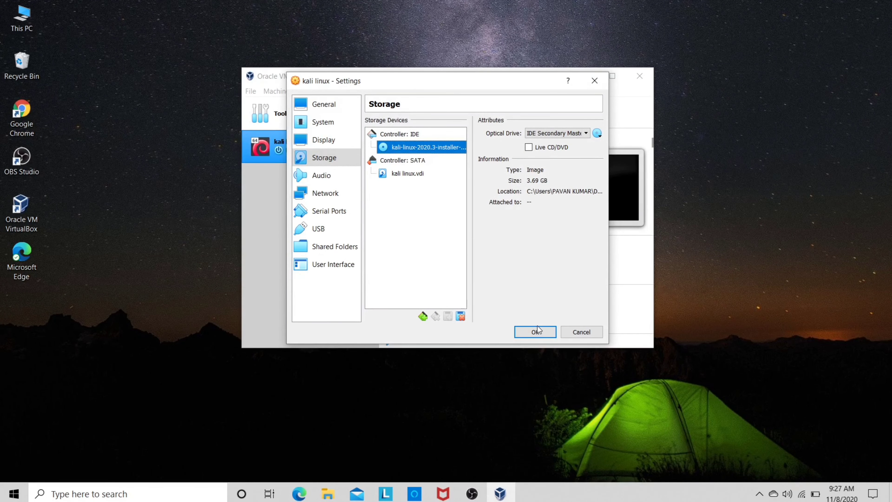
left_click(536, 332)
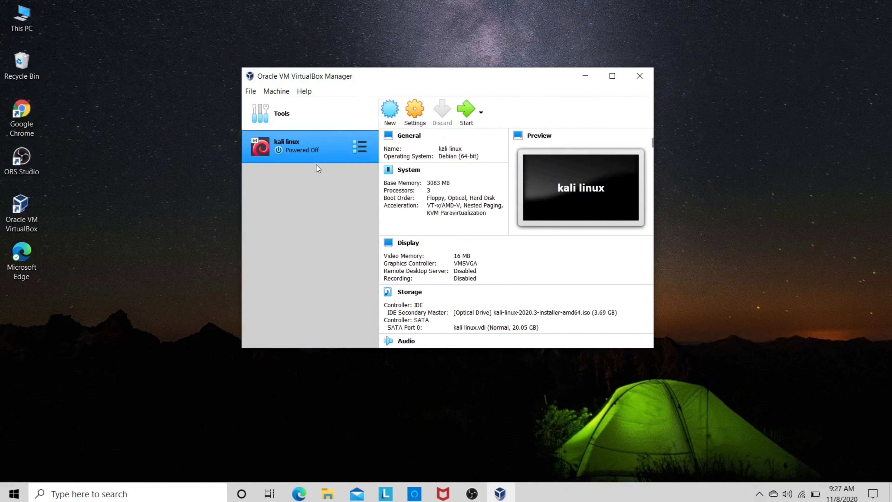
Step: Start the kali linux machine from the kali-linux-2020.3-installer-amd64.iso start-up disk and launch the graphical install
left_click(466, 112)
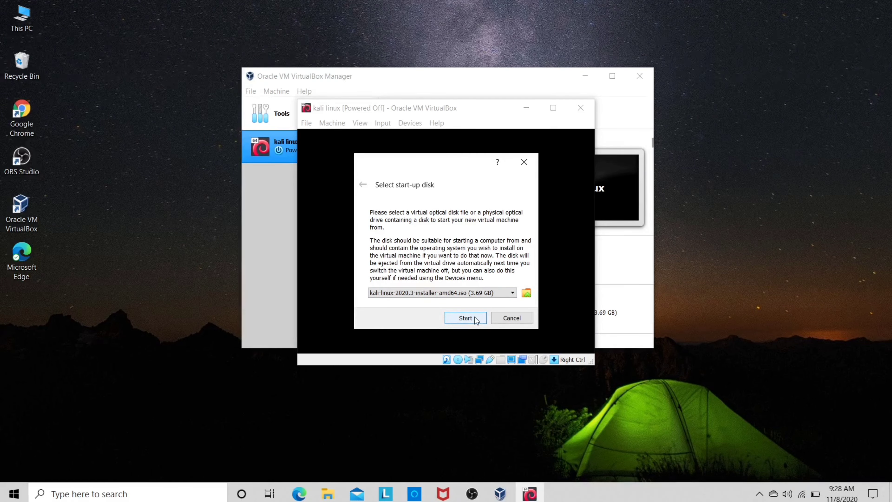
left_click(465, 318)
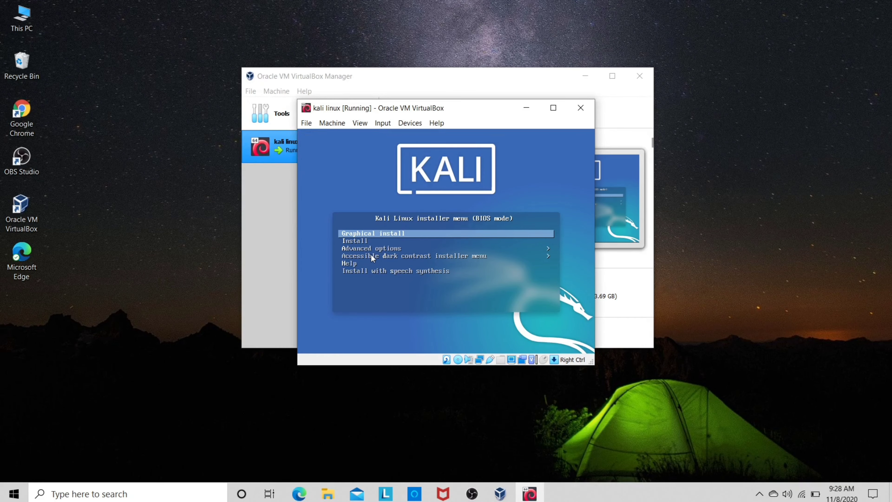
key("Down")
key("Down")
key("Down")
key("Up")
key("Up")
key("Up")
key("Return")
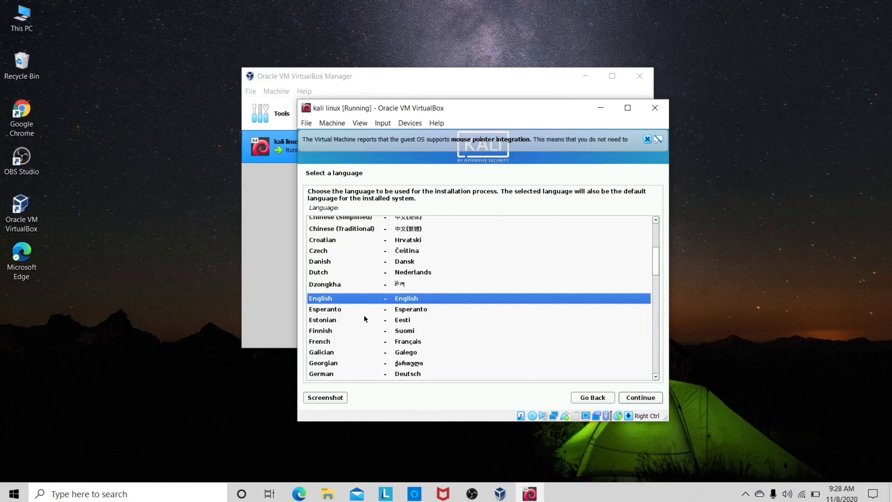
Step: Choose English as the installation language and India as the location
left_click(640, 397)
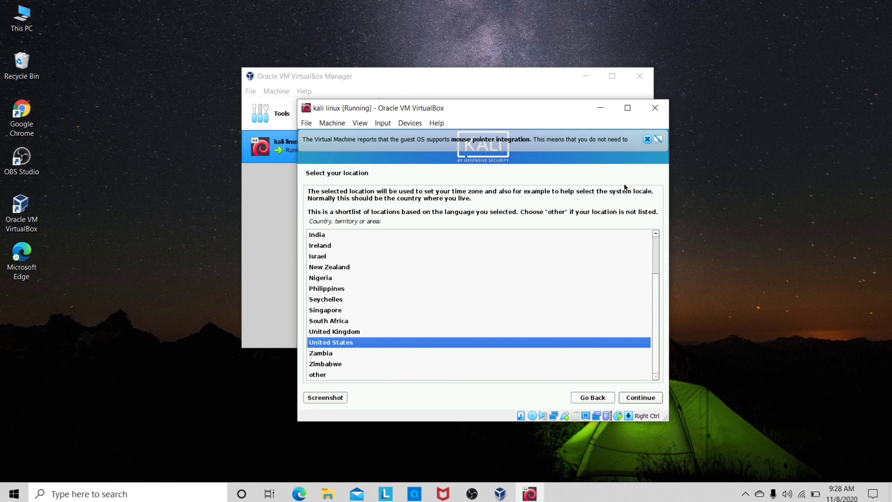
key("Control_R")
right_click(823, 24)
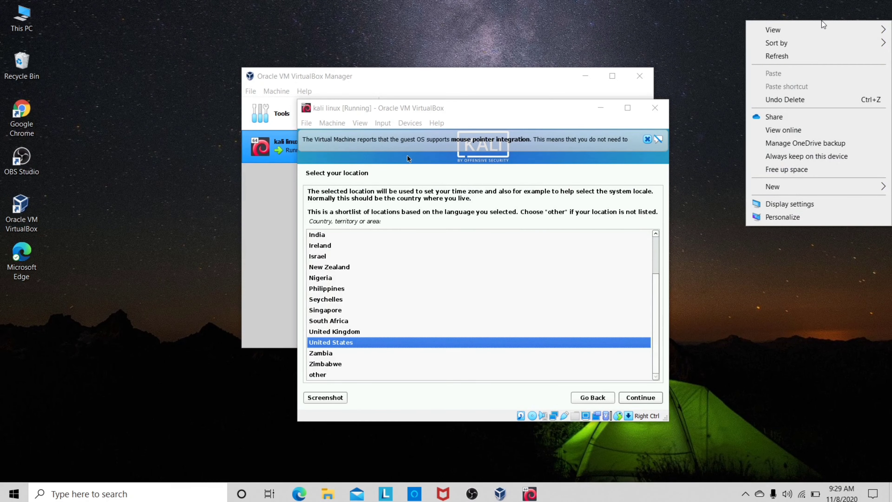
left_click(581, 215)
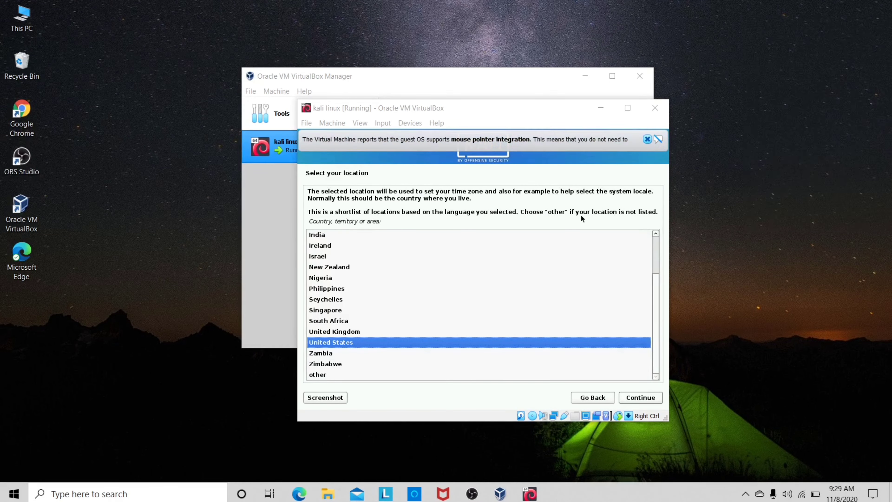
left_click(419, 234)
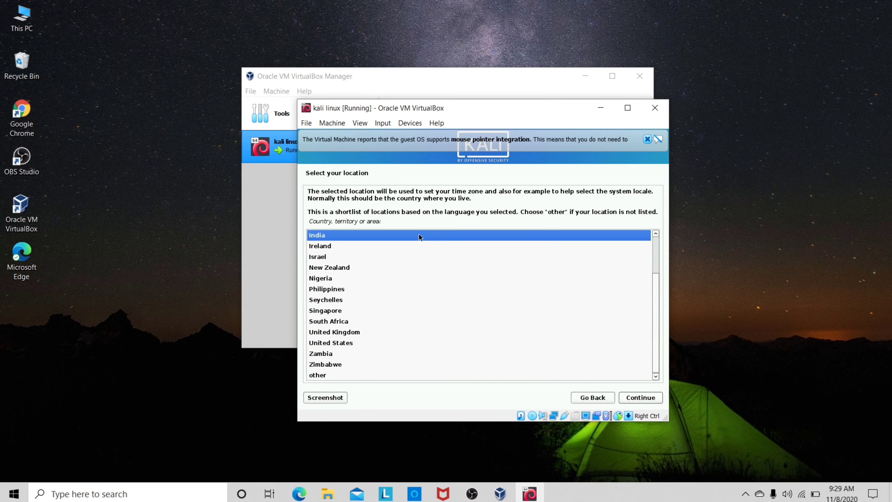
left_click(637, 397)
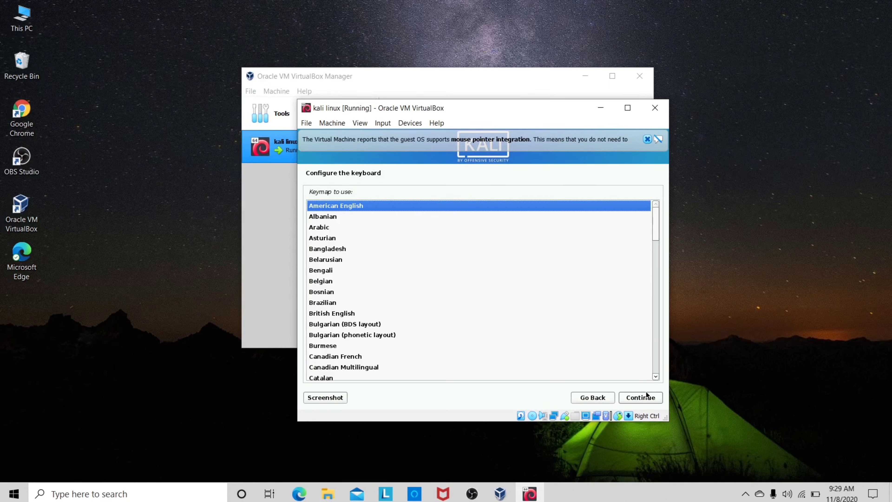
Step: Use the American English keymap and configure the network with the hostname kali and an empty domain name
left_click(643, 398)
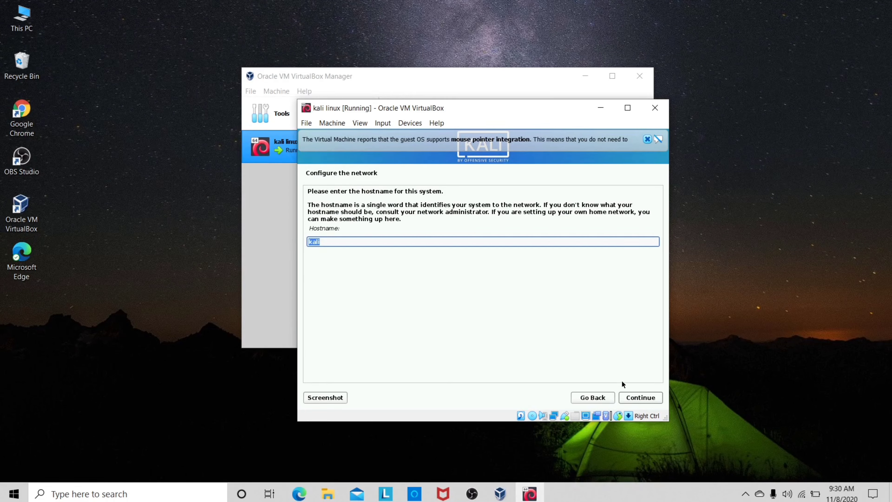
left_click(639, 396)
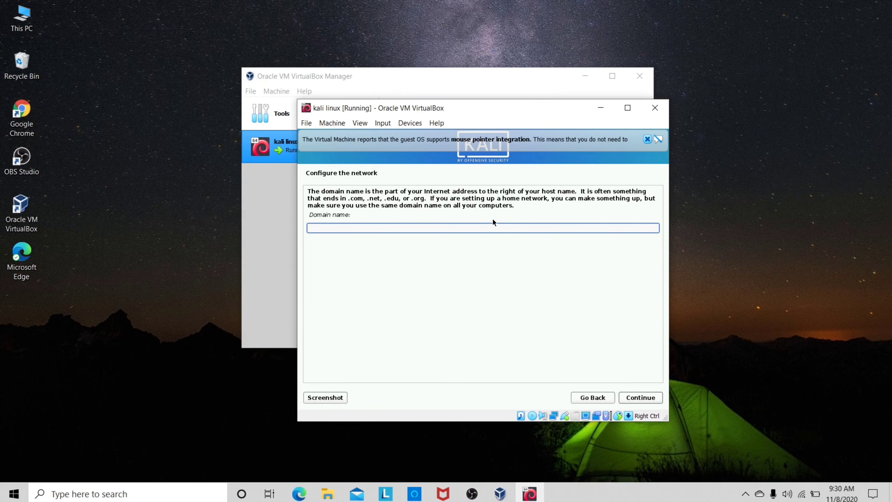
left_click(641, 397)
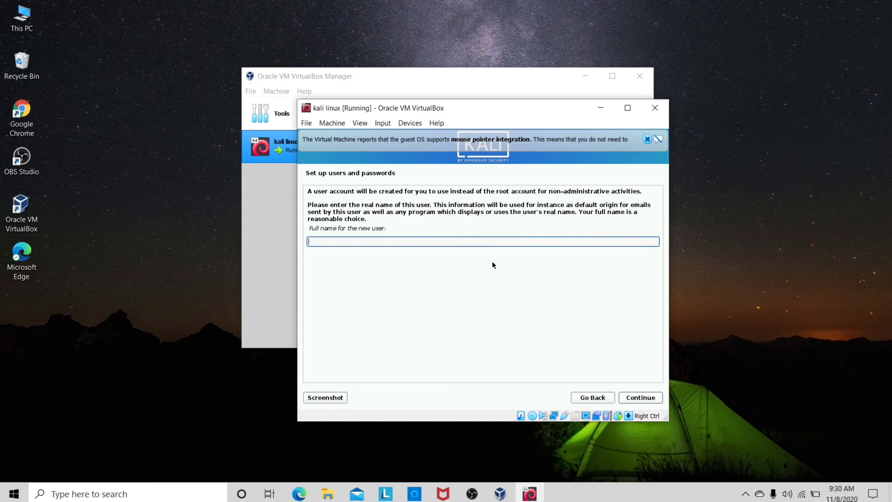
Step: Set up the new user with the full name Anonymous and the suggested username, and enter and verify the account password
type("Anonymous")
left_click(639, 398)
left_click(638, 398)
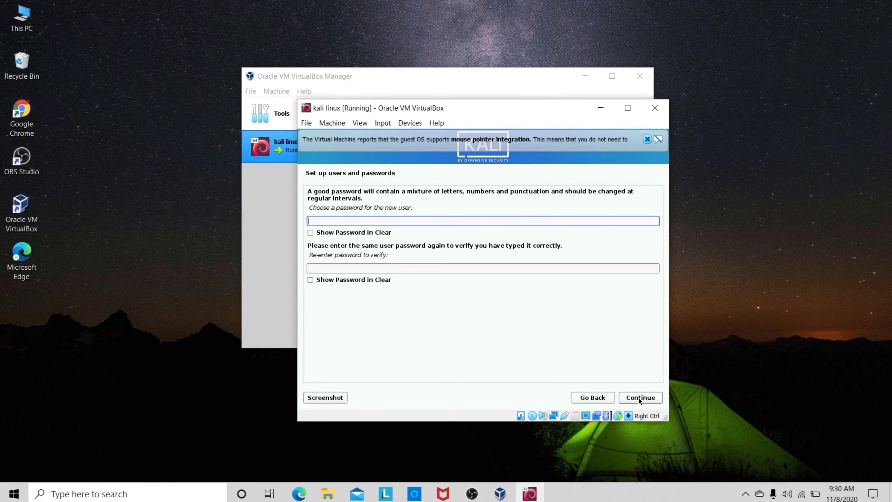
type("************")
left_click(503, 267)
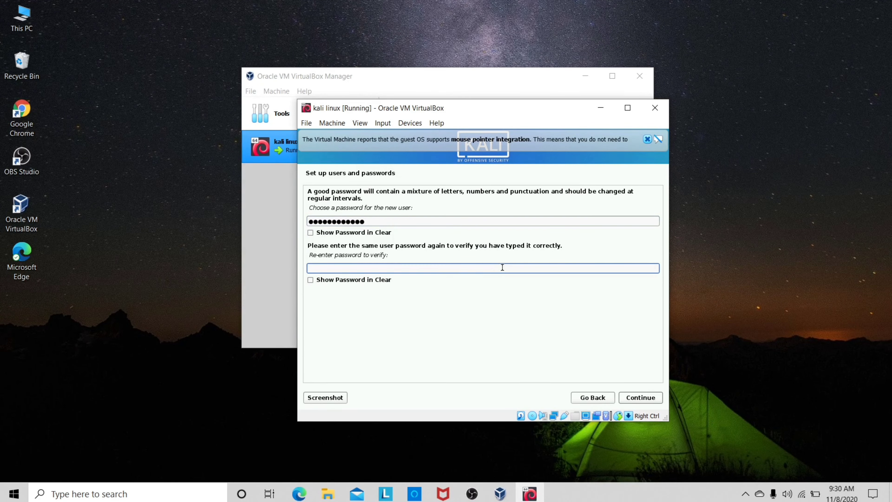
type("*************")
left_click(644, 398)
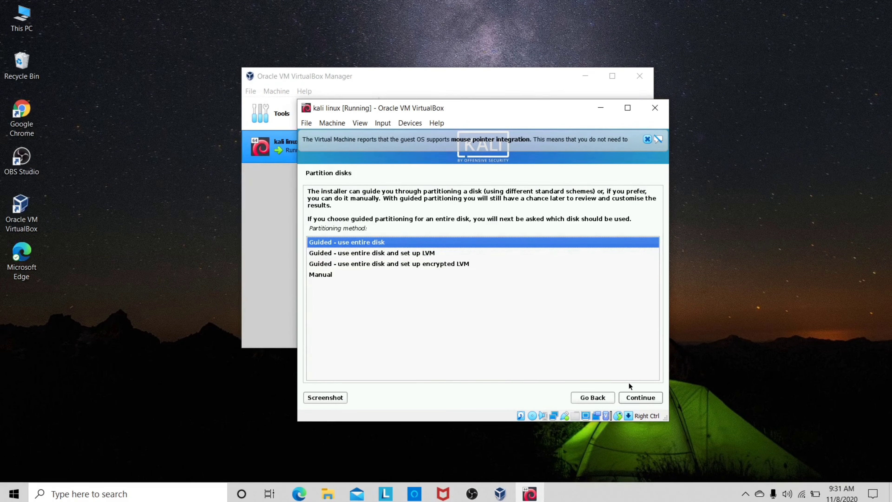
Step: Partition the entire VBOX hard disk with guided partitioning, all files in one partition, and agree to write the changes to disk
left_click(639, 395)
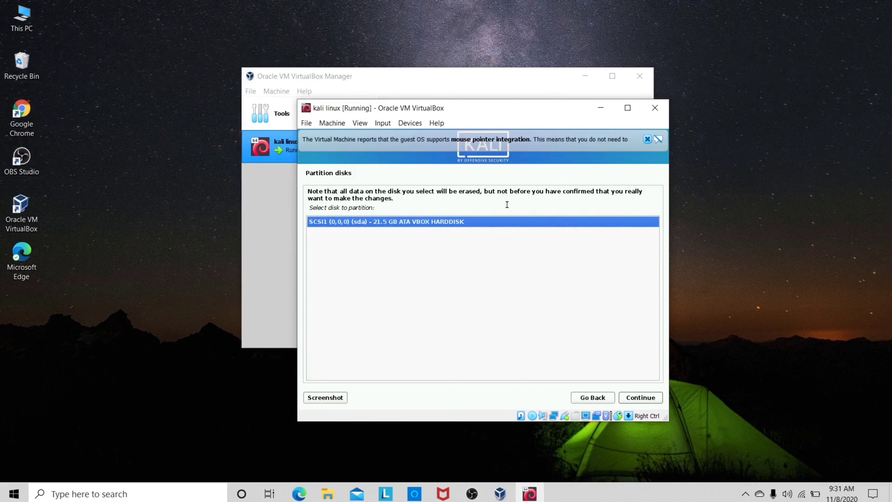
left_click(630, 399)
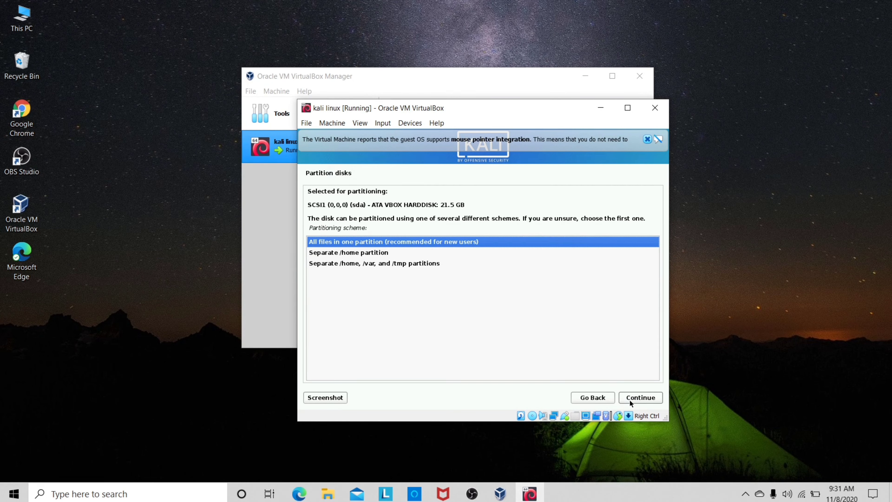
left_click(631, 401)
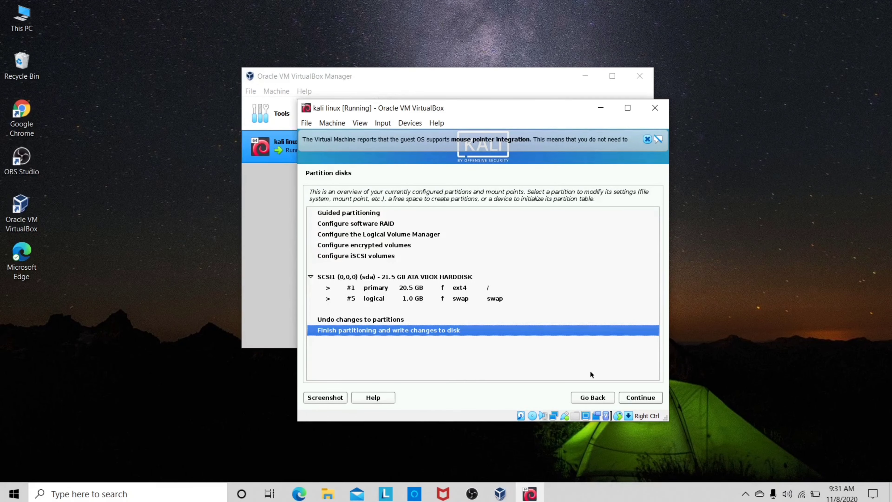
left_click(631, 398)
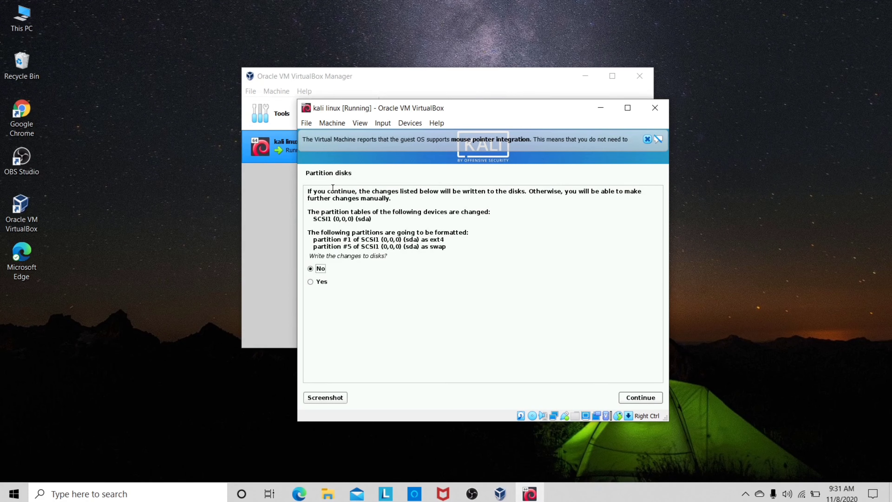
left_click(312, 281)
left_click(644, 397)
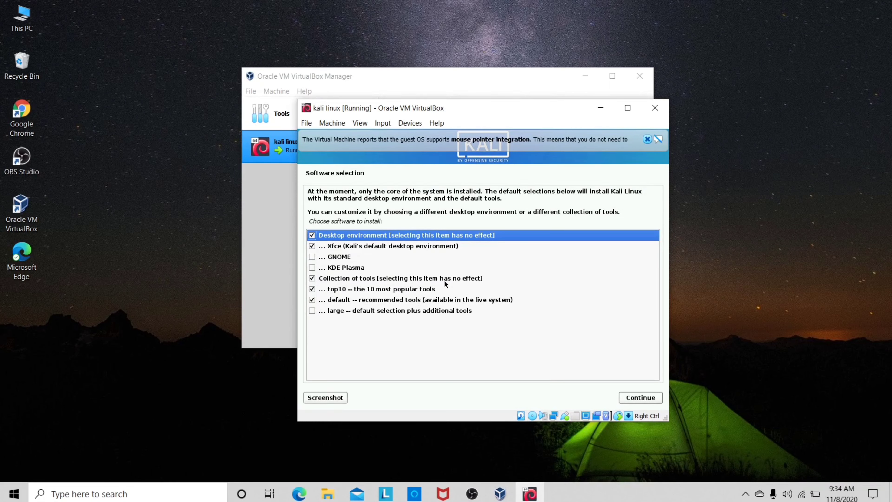
Step: Install the default software selection with Xfce and the top10 and default tools, and agree to install GRUB to the primary drive
left_click(636, 397)
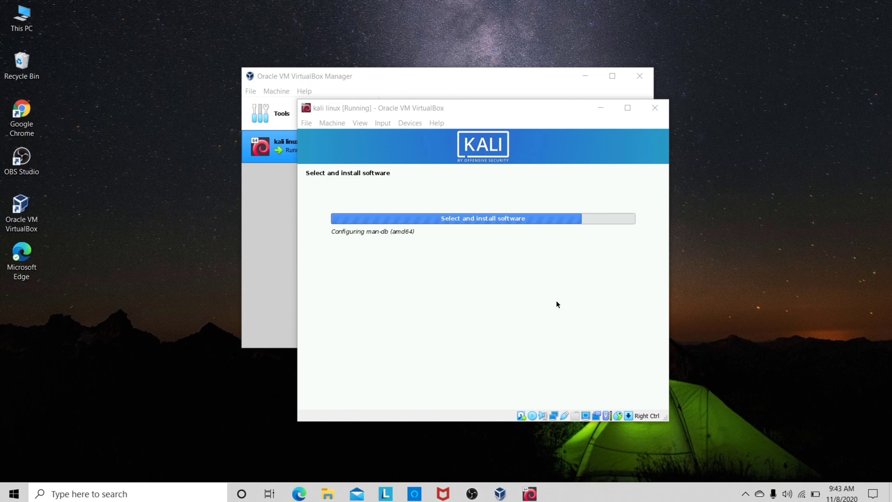
left_click(570, 299)
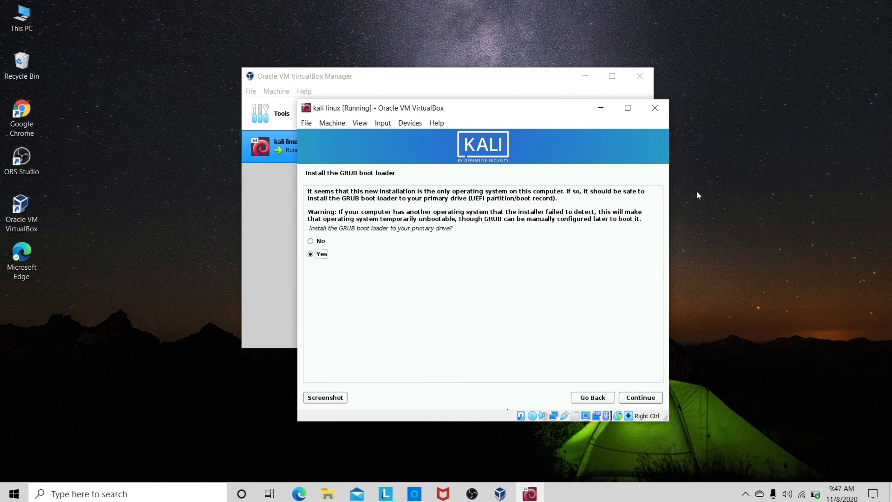
left_click(870, 392)
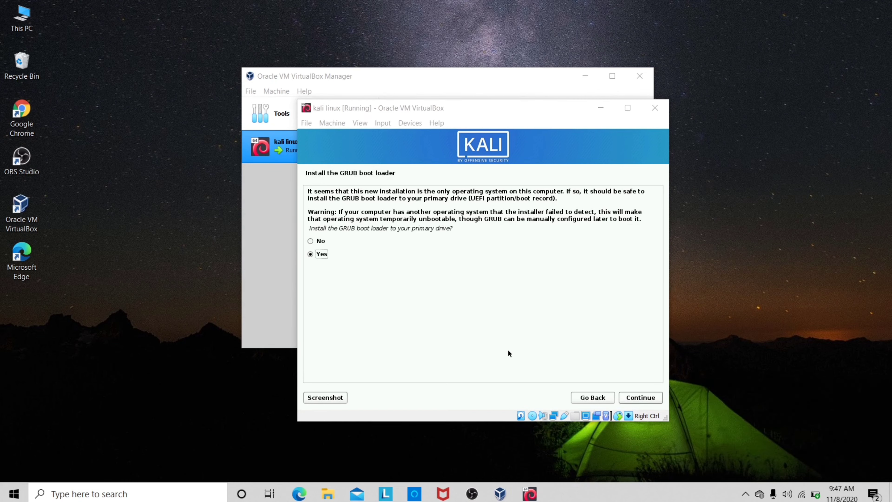
left_click(871, 388)
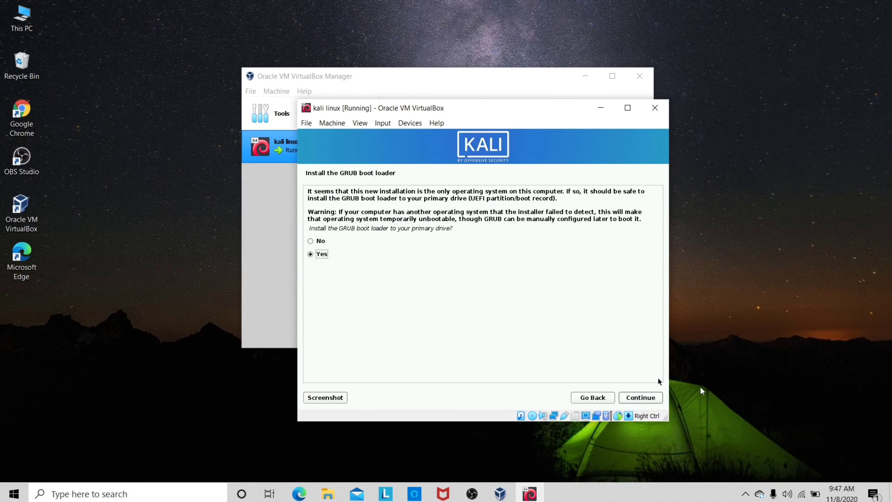
left_click(638, 398)
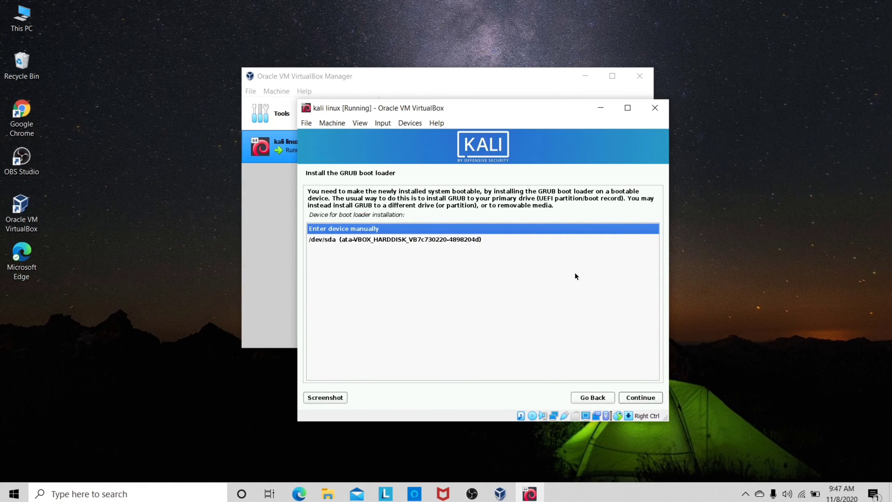
left_click(643, 398)
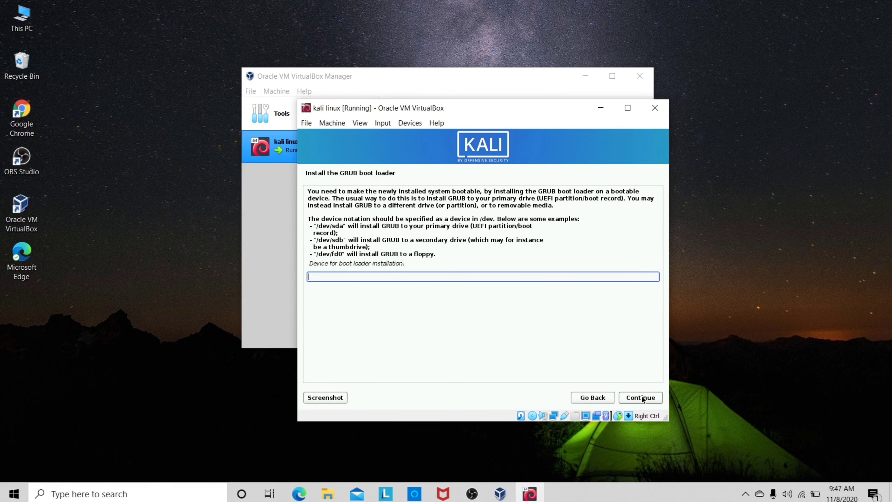
left_click(596, 397)
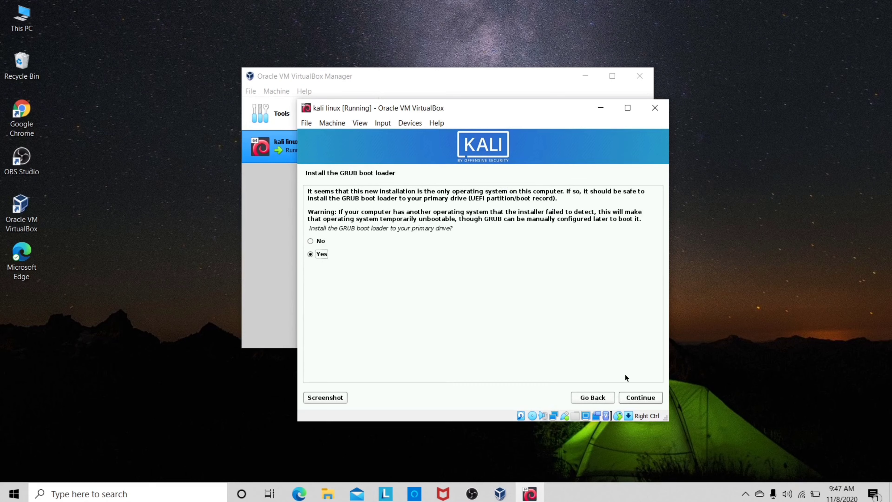
left_click(634, 397)
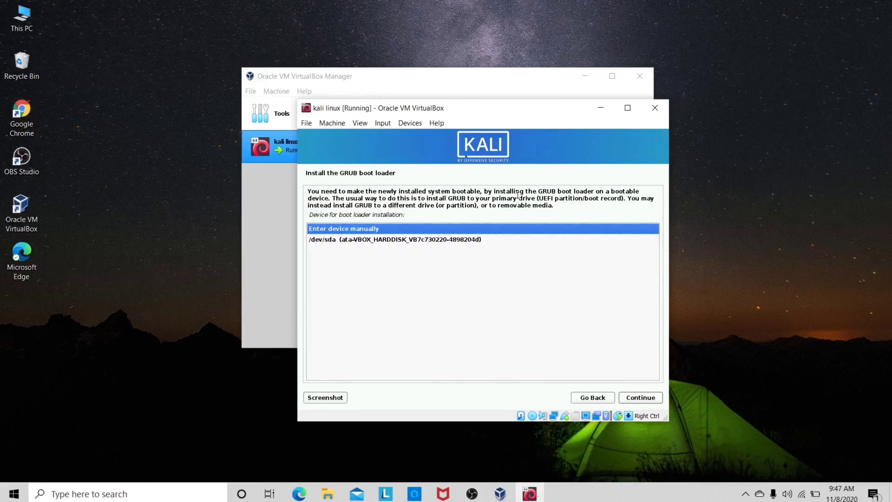
Step: Select /dev/sda as the device for the boot loader installation and install GRUB on it
left_click(477, 240)
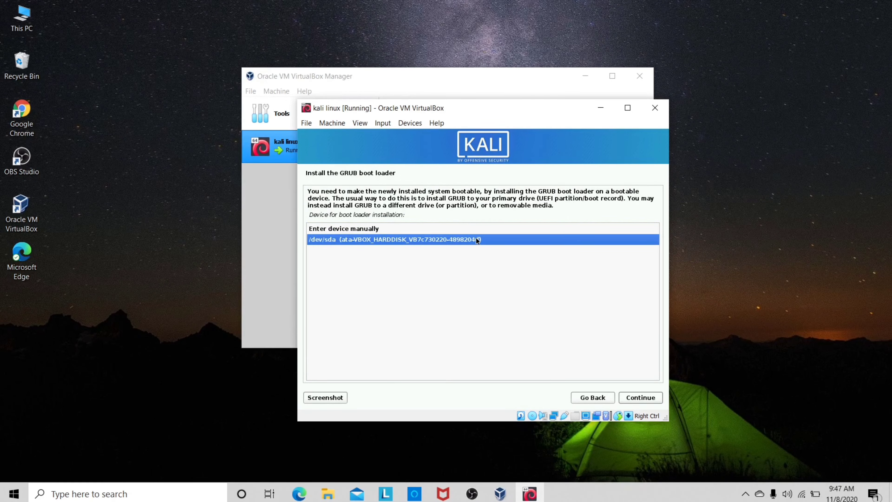
left_click(635, 398)
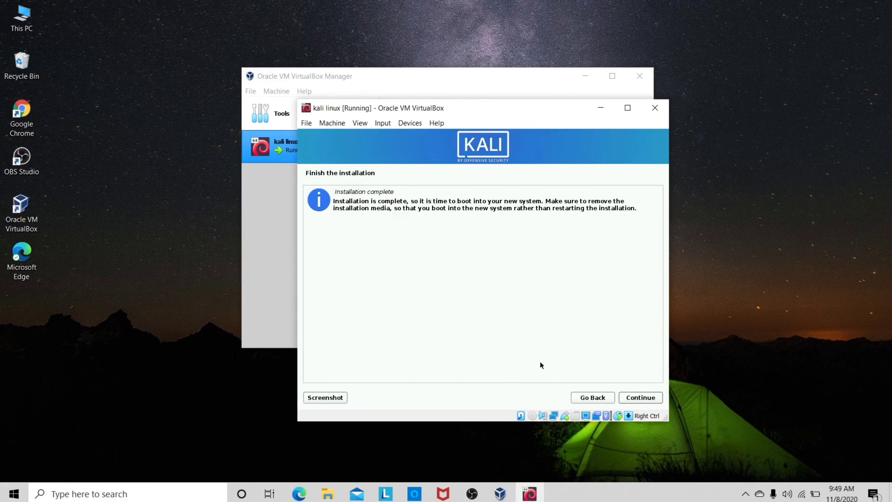
Step: Finish the Kali installation and start the kali linux virtual machine from its hard disk
left_click(628, 397)
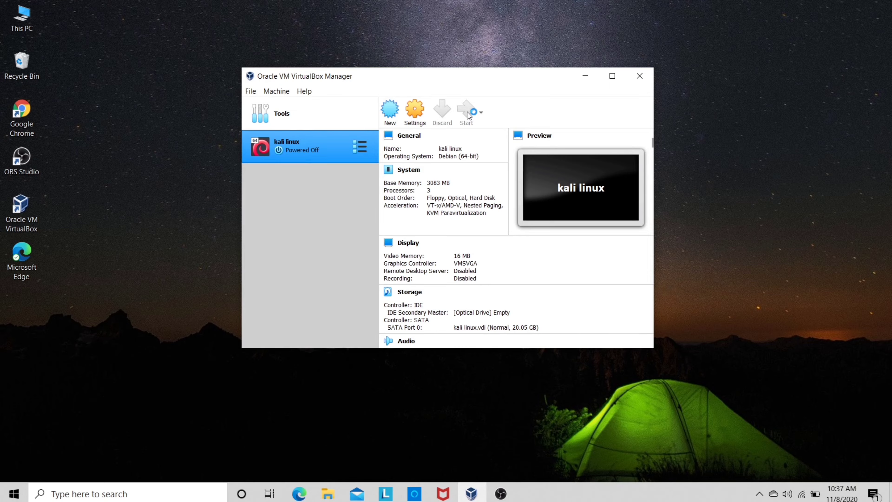
left_click(468, 116)
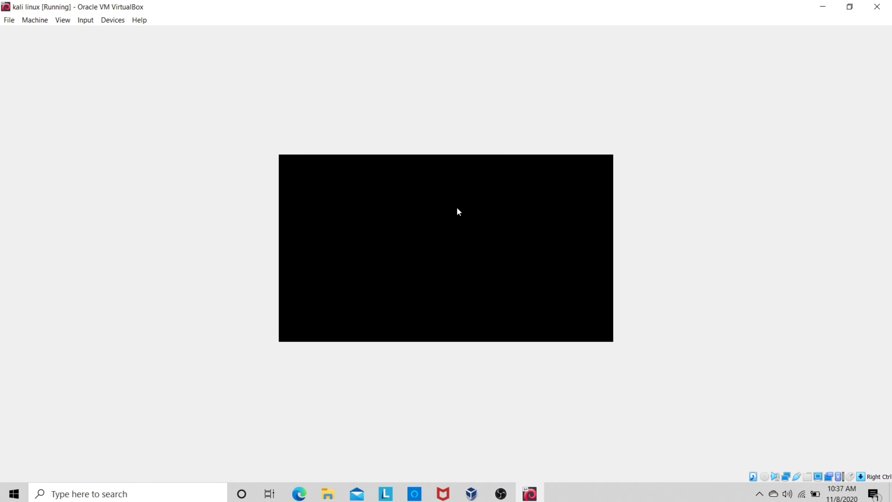
Step: Restore the virtual machine window to a smaller size over the VirtualBox Manager and dismiss the mouse pointer integration notice
left_click(850, 8)
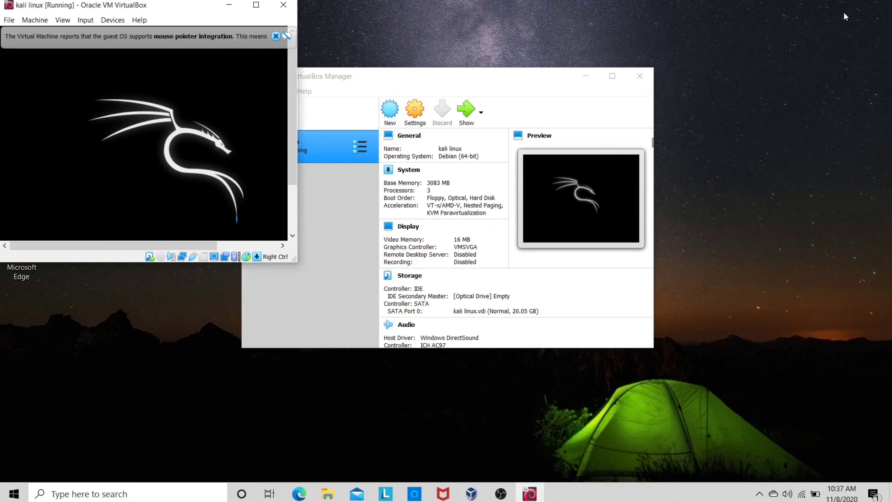
left_click_drag(152, 4, 401, 47)
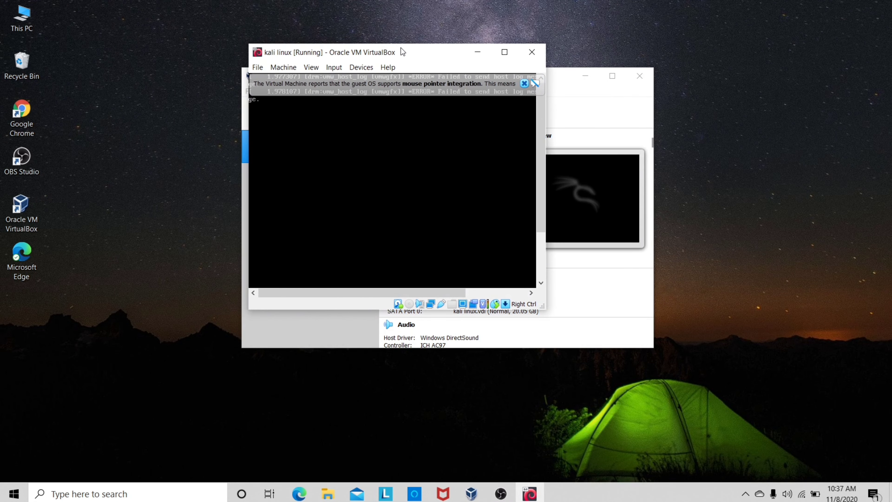
left_click(525, 83)
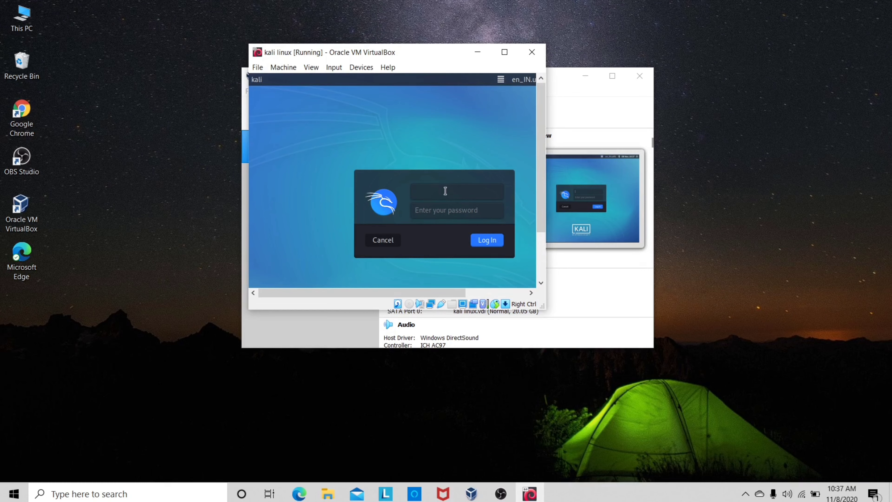
Step: Log in to Kali as root with the account password and maximize the virtual machine window
left_click(436, 211)
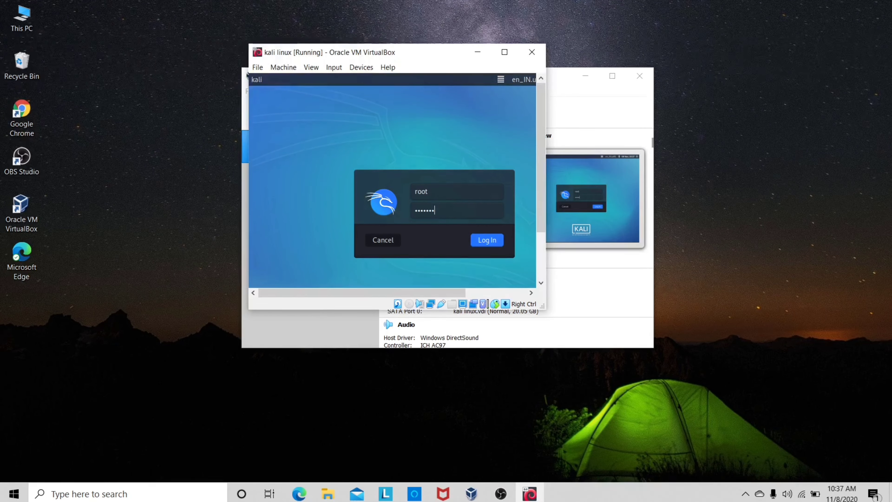
left_click(487, 241)
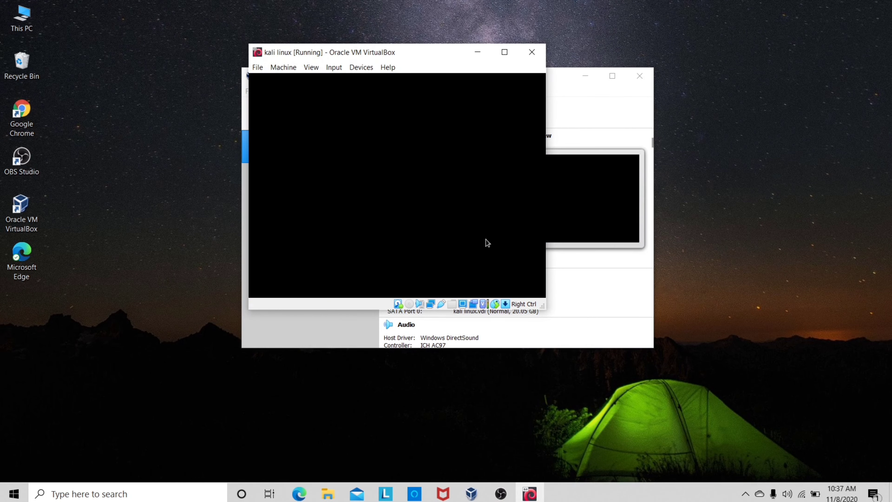
left_click_drag(426, 48, 505, 63)
left_click(583, 68)
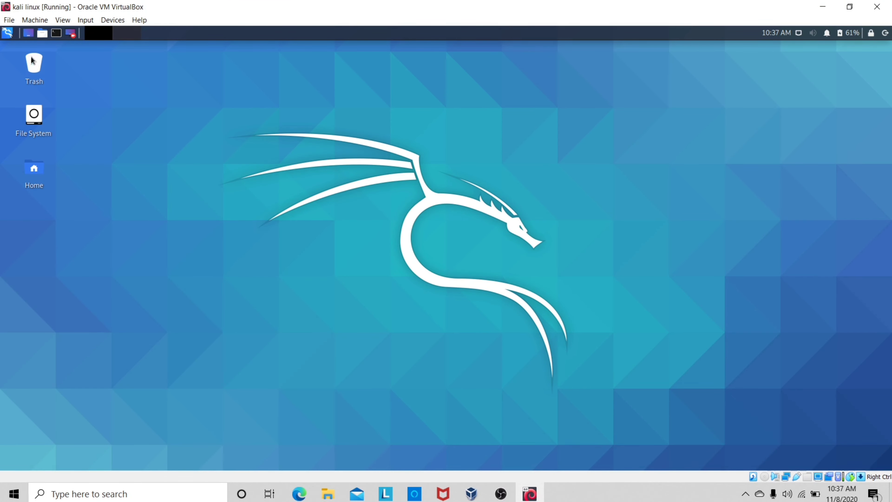
Step: Examine the Kali applications by tool category, from Information Gathering through Wireless Attacks to Exploitation Tools
left_click(7, 33)
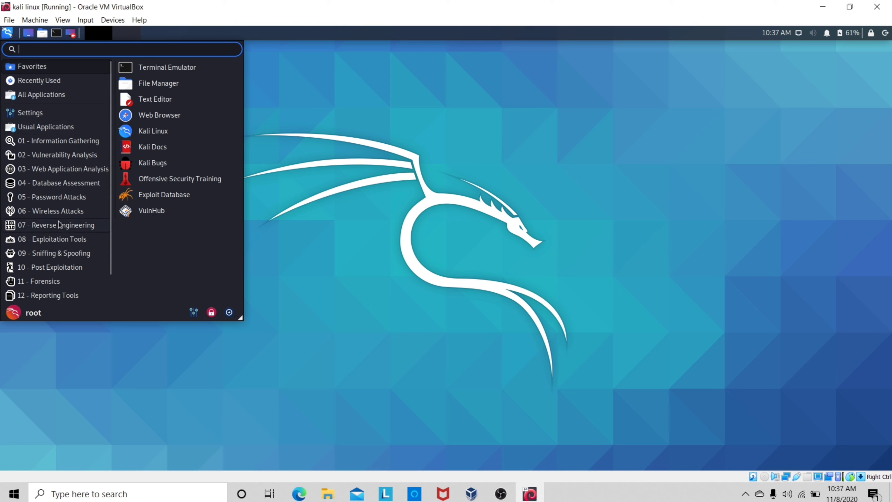
left_click(48, 141)
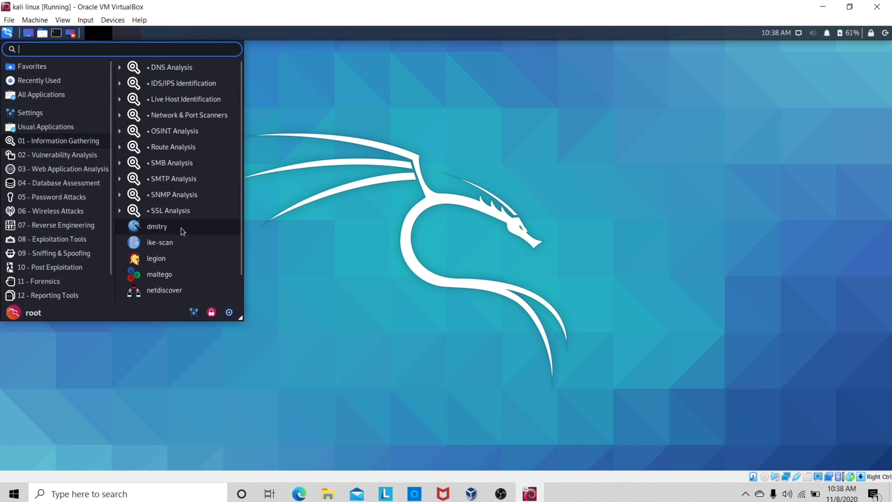
left_click(50, 155)
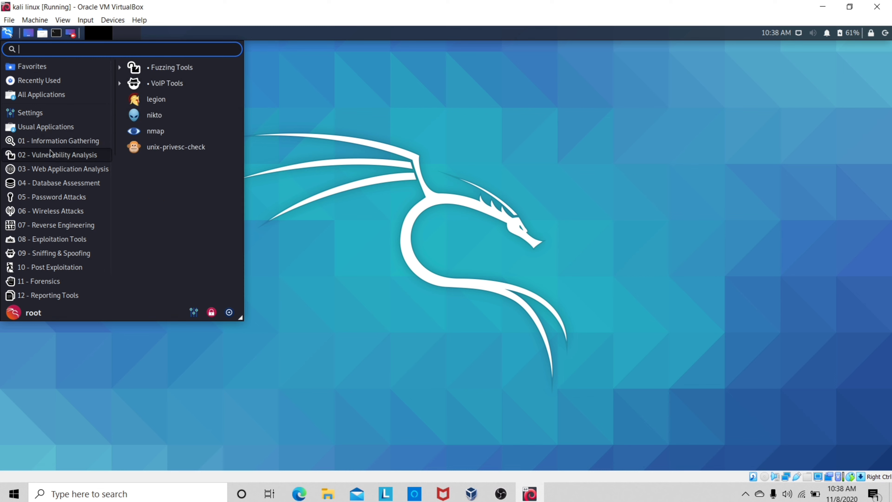
left_click(64, 170)
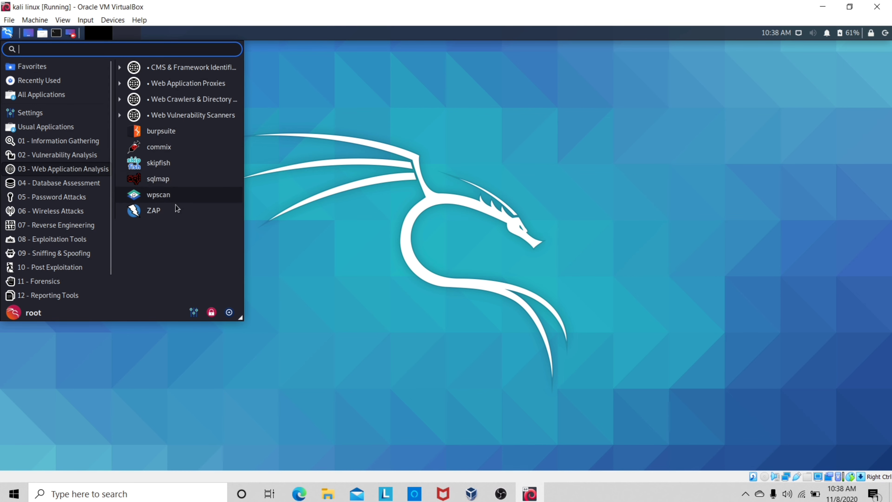
left_click(74, 181)
left_click(70, 201)
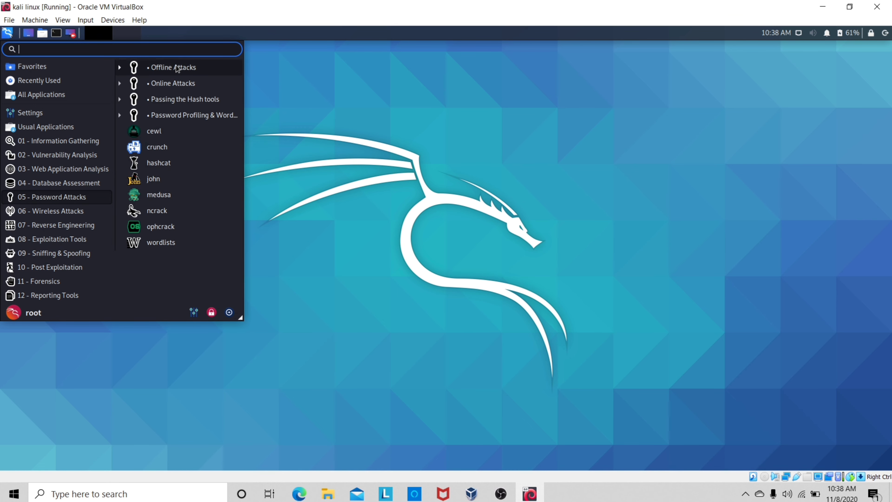
left_click(68, 213)
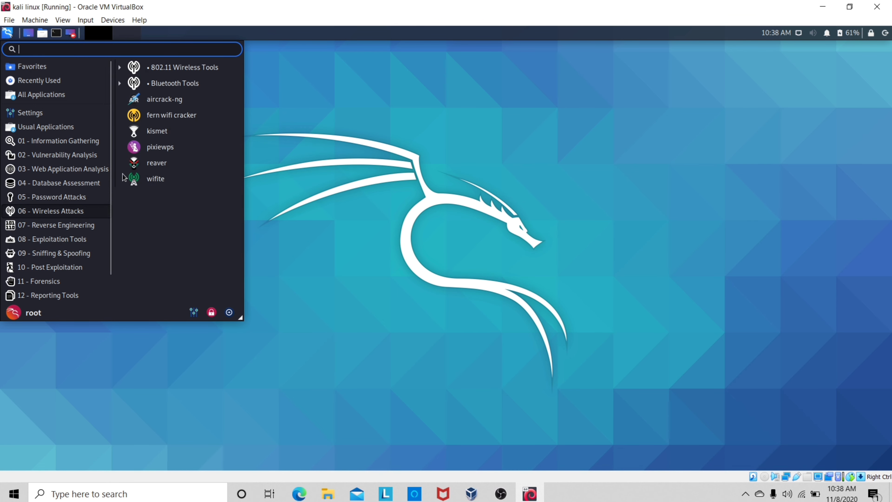
left_click(70, 239)
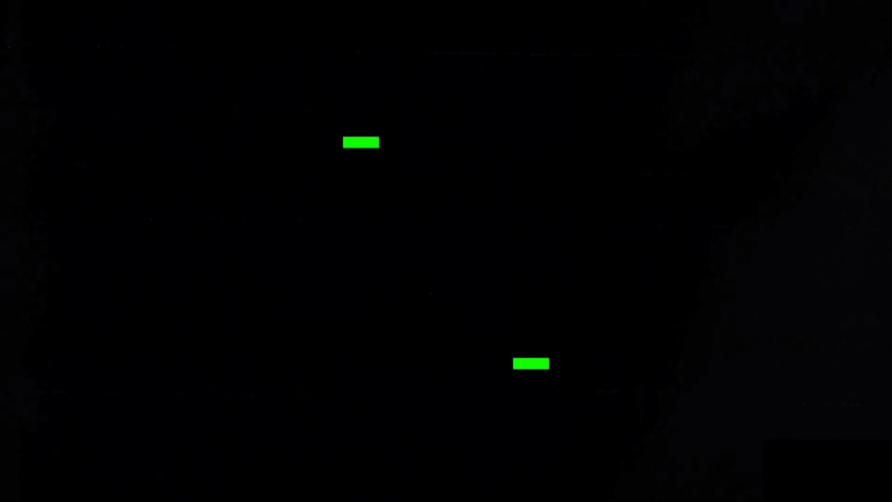